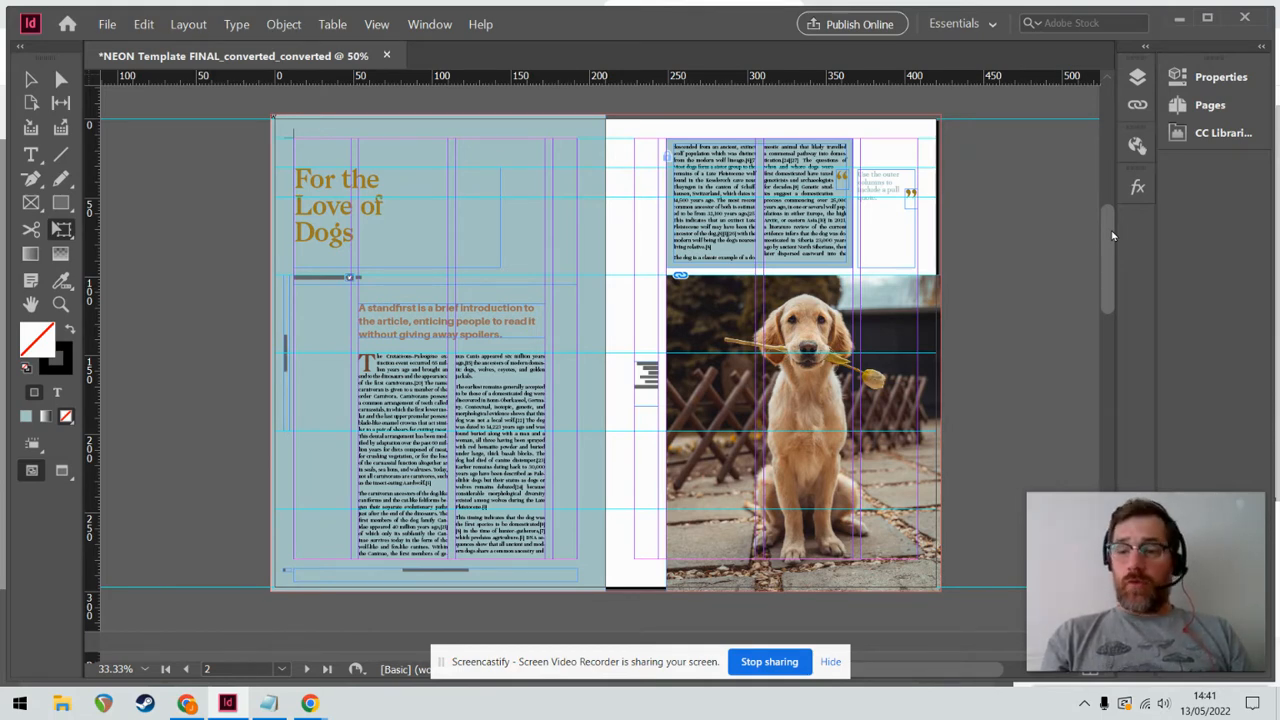
- Undo the recent edits around the blue rectangle overlay on the page 4 dog photo until the overlay is completely removed
{"action": "scroll", "coordinate": [1112, 235], "scroll_direction": "down", "scroll_amount": 6}
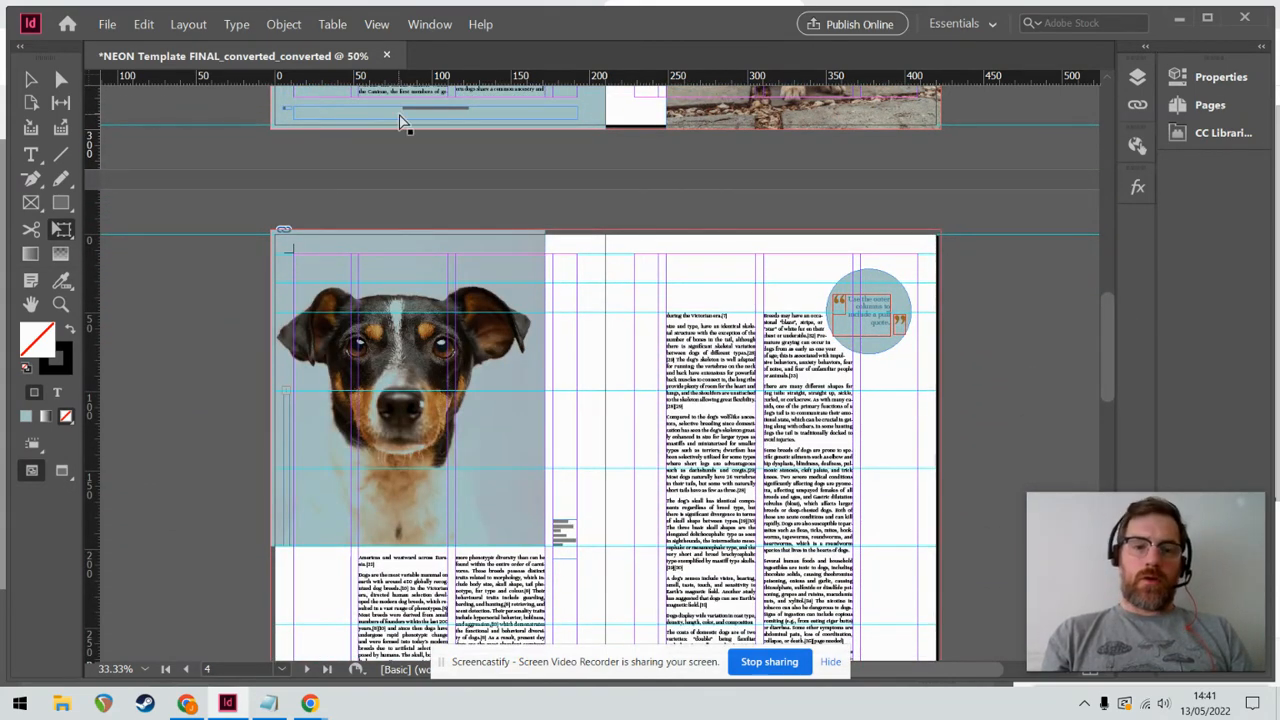
{"action": "left_click", "coordinate": [477, 263]}
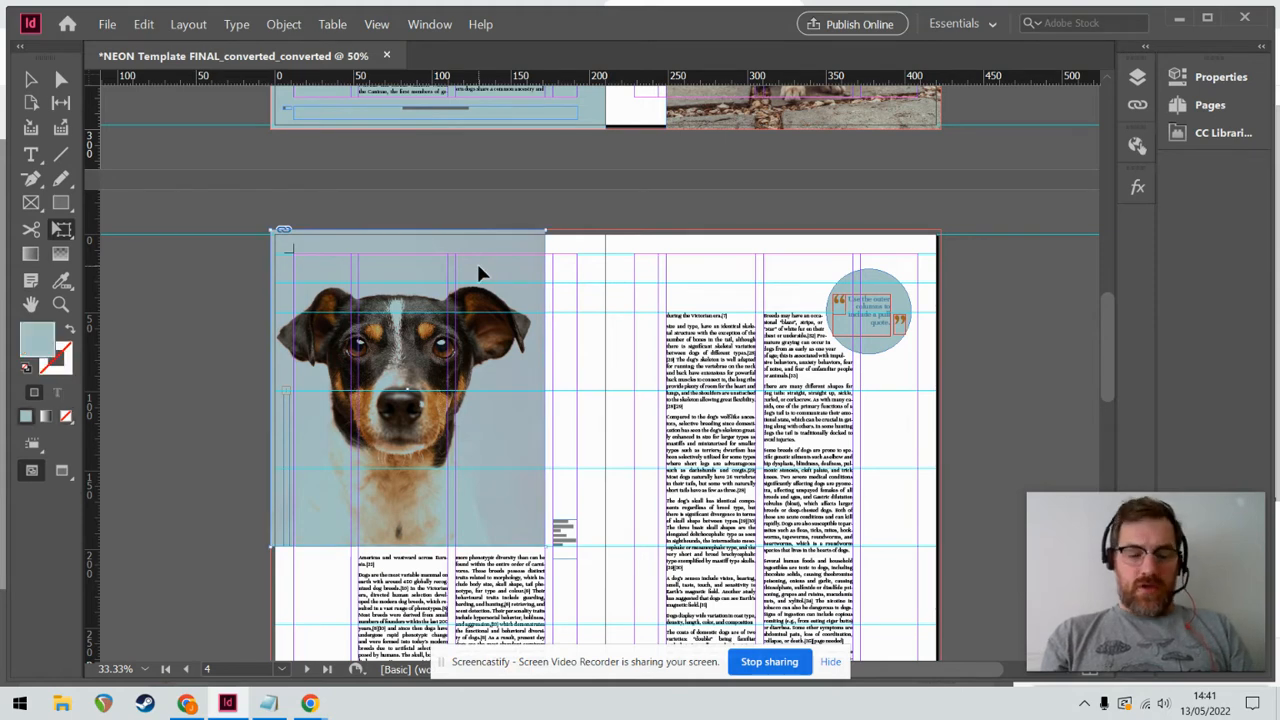
{"action": "key", "text": "ctrl+shift+a"}
{"action": "key", "text": "alt+Page_Up"}
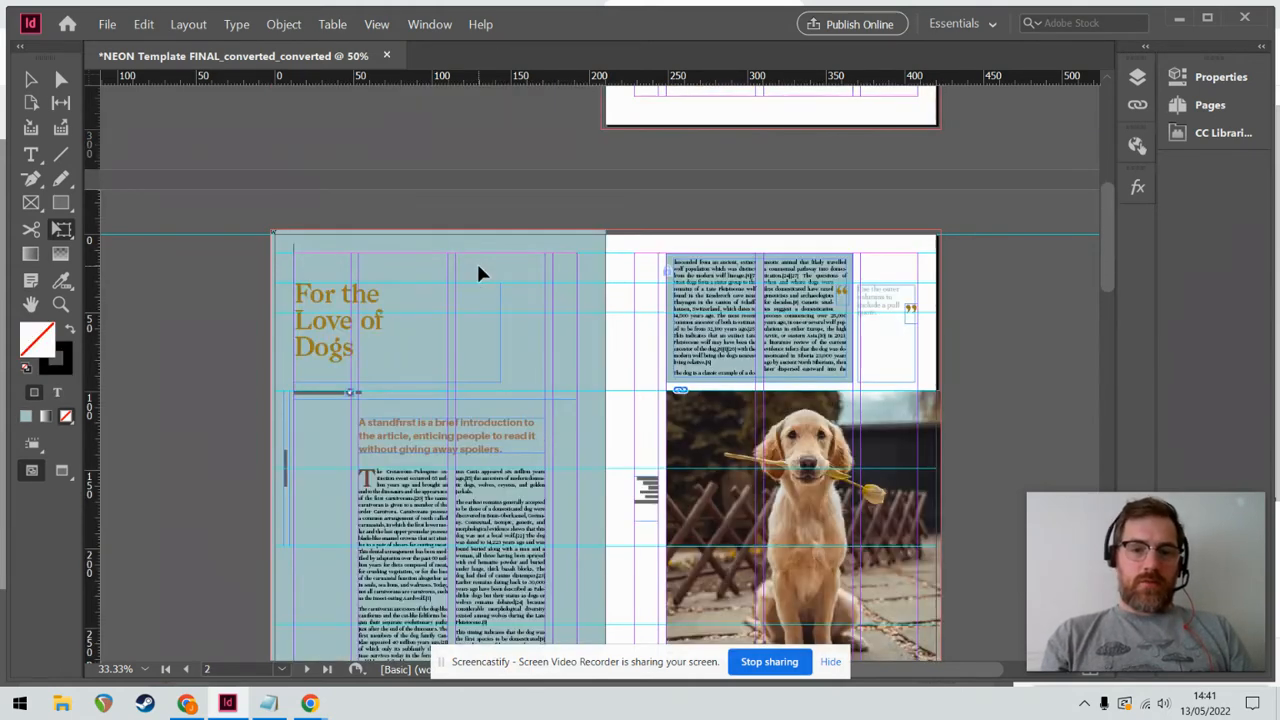
{"action": "key", "text": "alt+Page_Down"}
{"action": "left_click", "coordinate": [477, 263]}
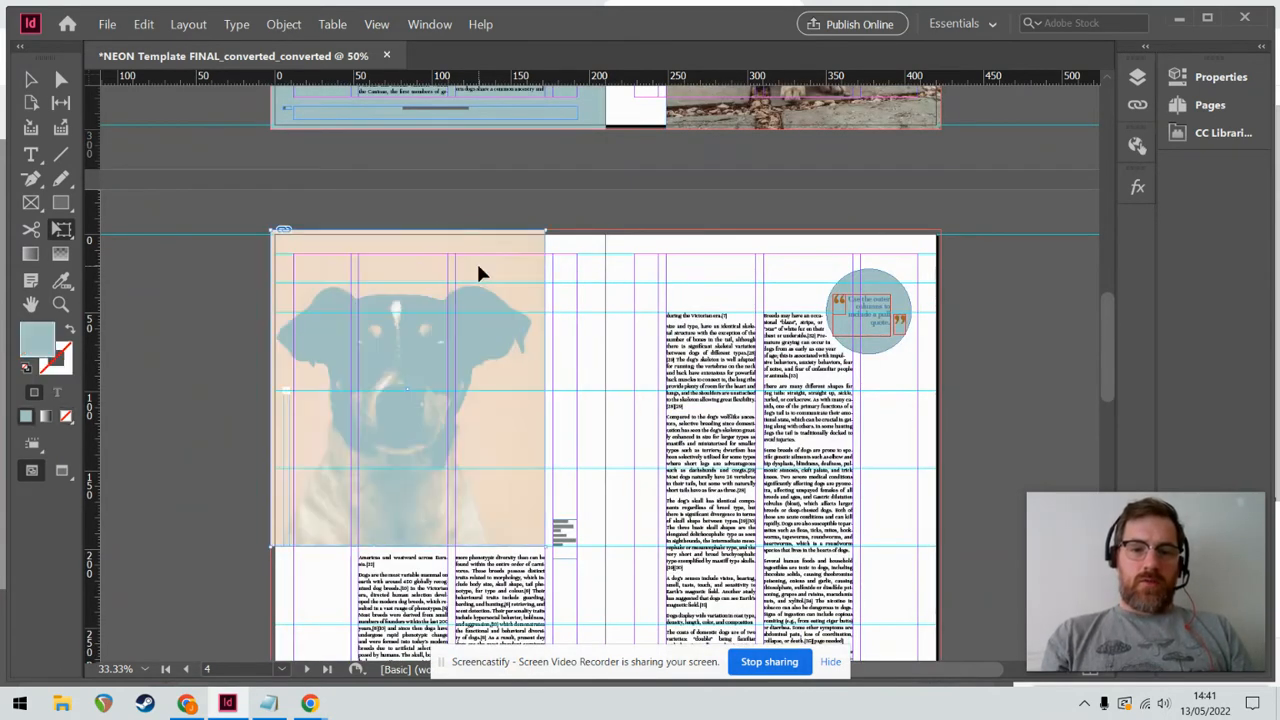
{"action": "key", "text": "ctrl+shift+a"}
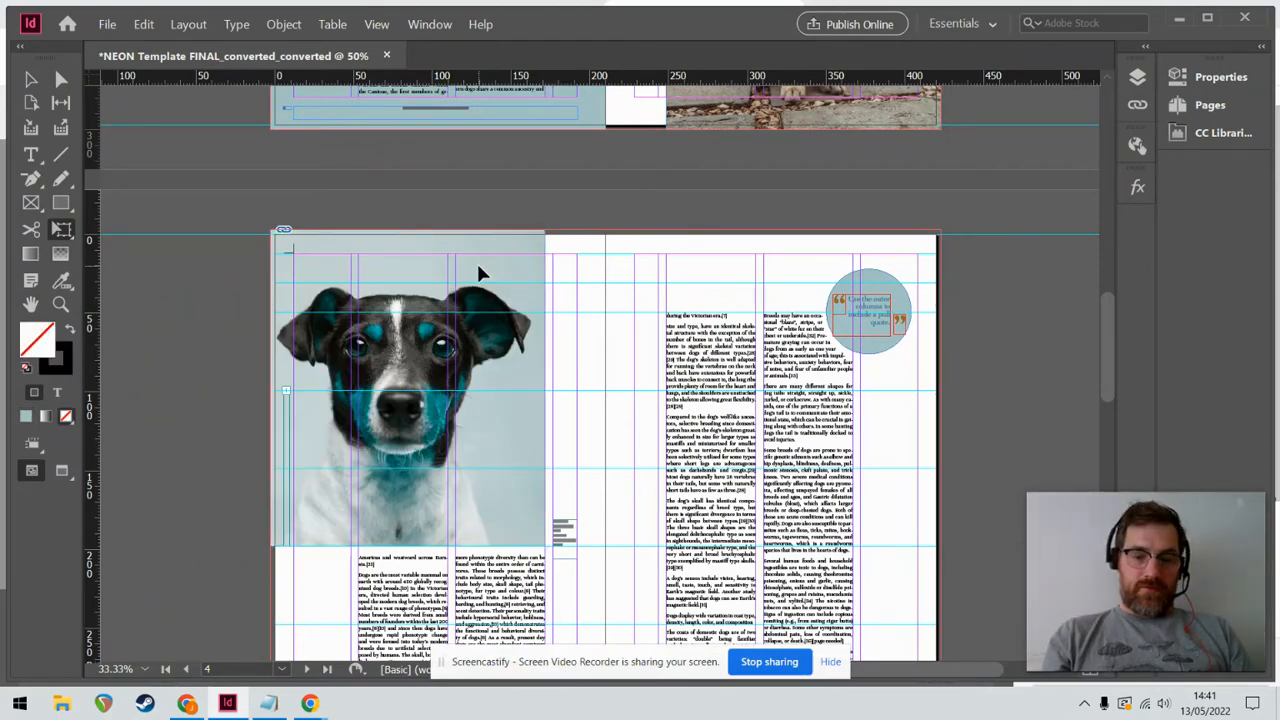
{"action": "left_click", "coordinate": [477, 263]}
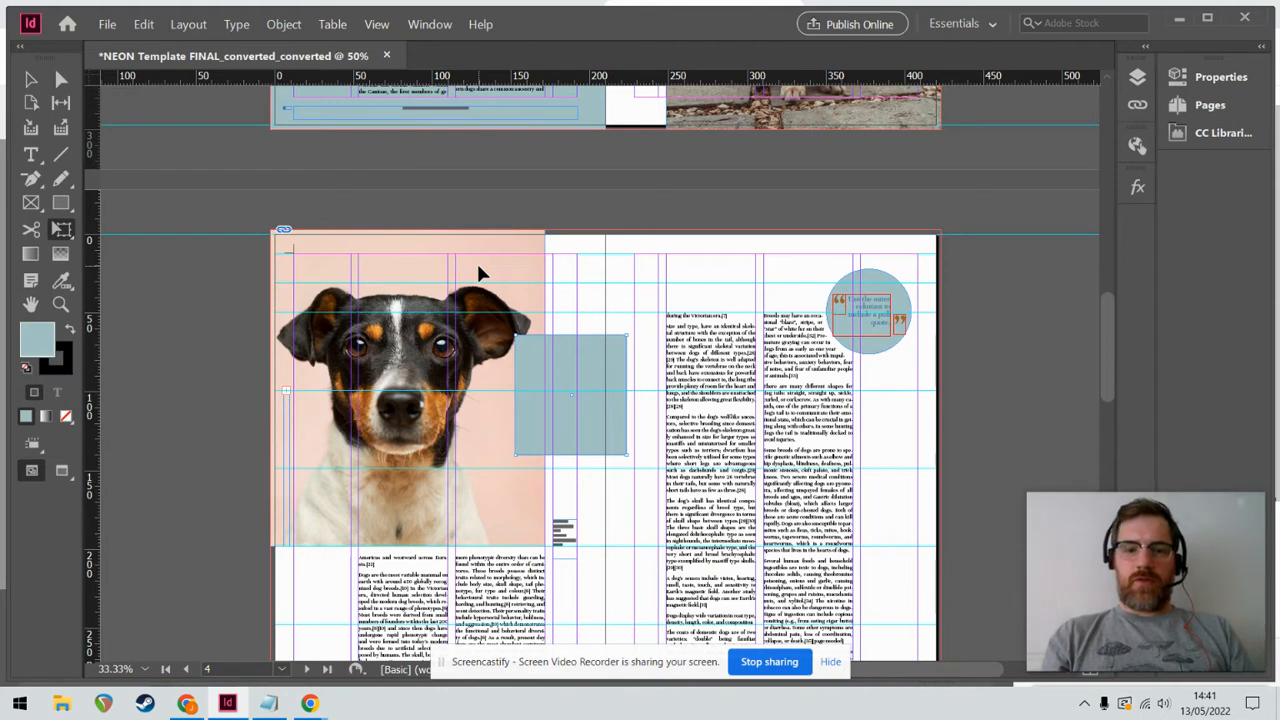
{"action": "key", "text": "ctrl+z"}
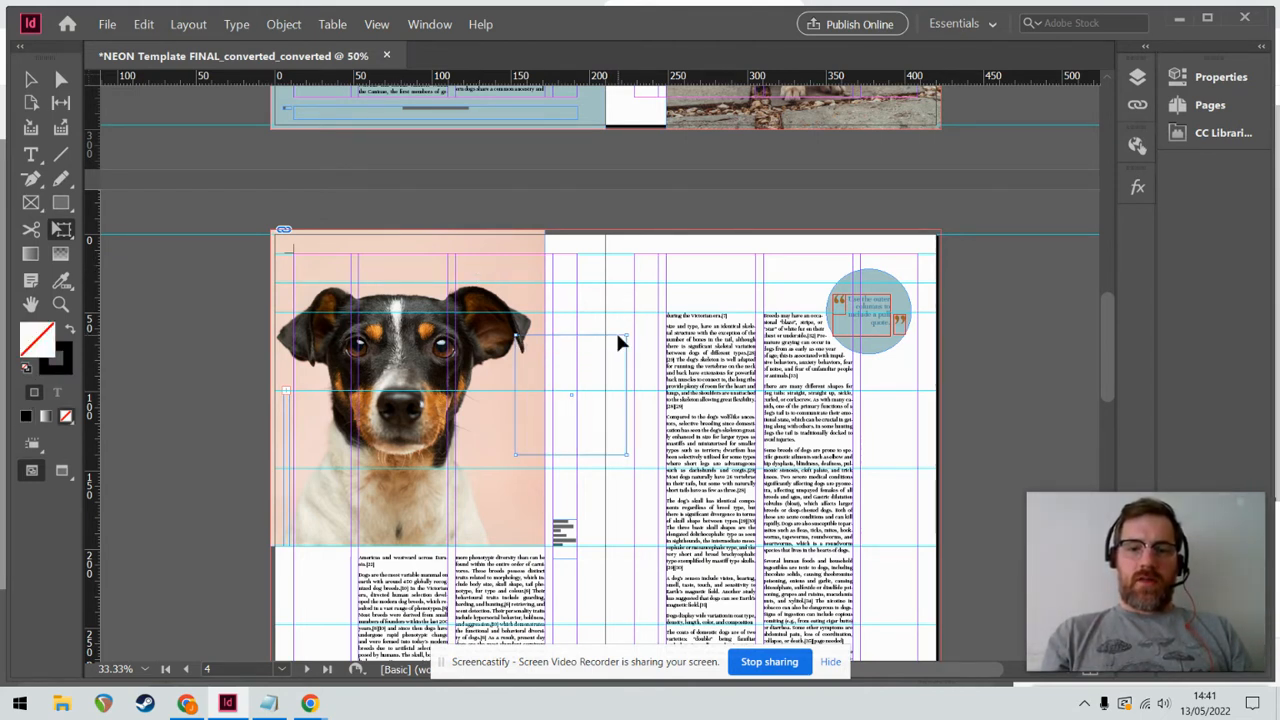
{"action": "key", "text": "Delete"}
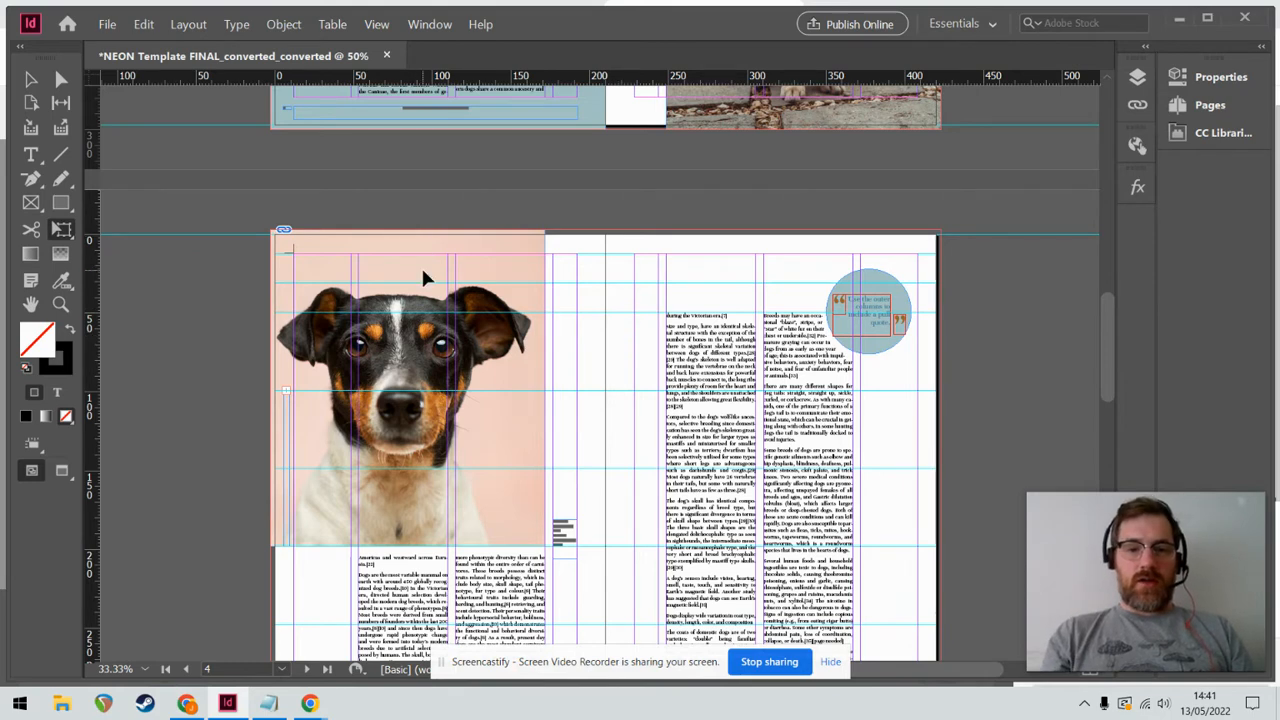
{"action": "left_click", "coordinate": [107, 24]}
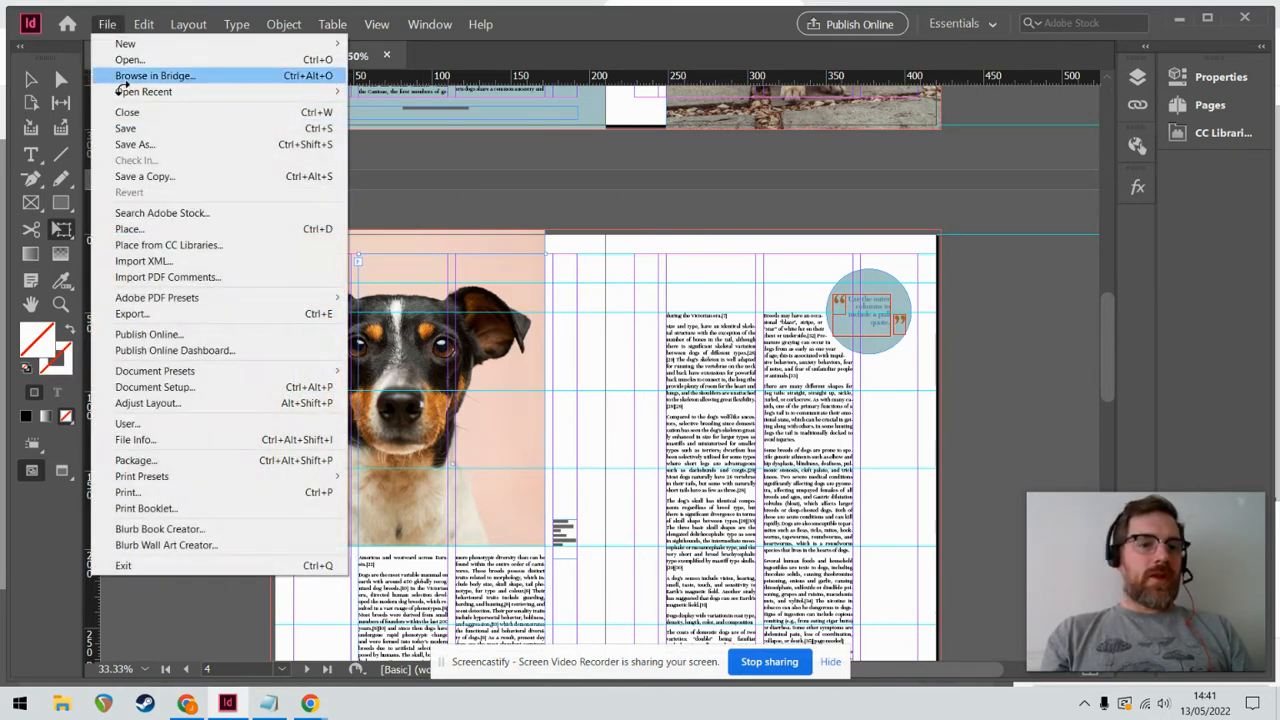
{"action": "left_click", "coordinate": [130, 228]}
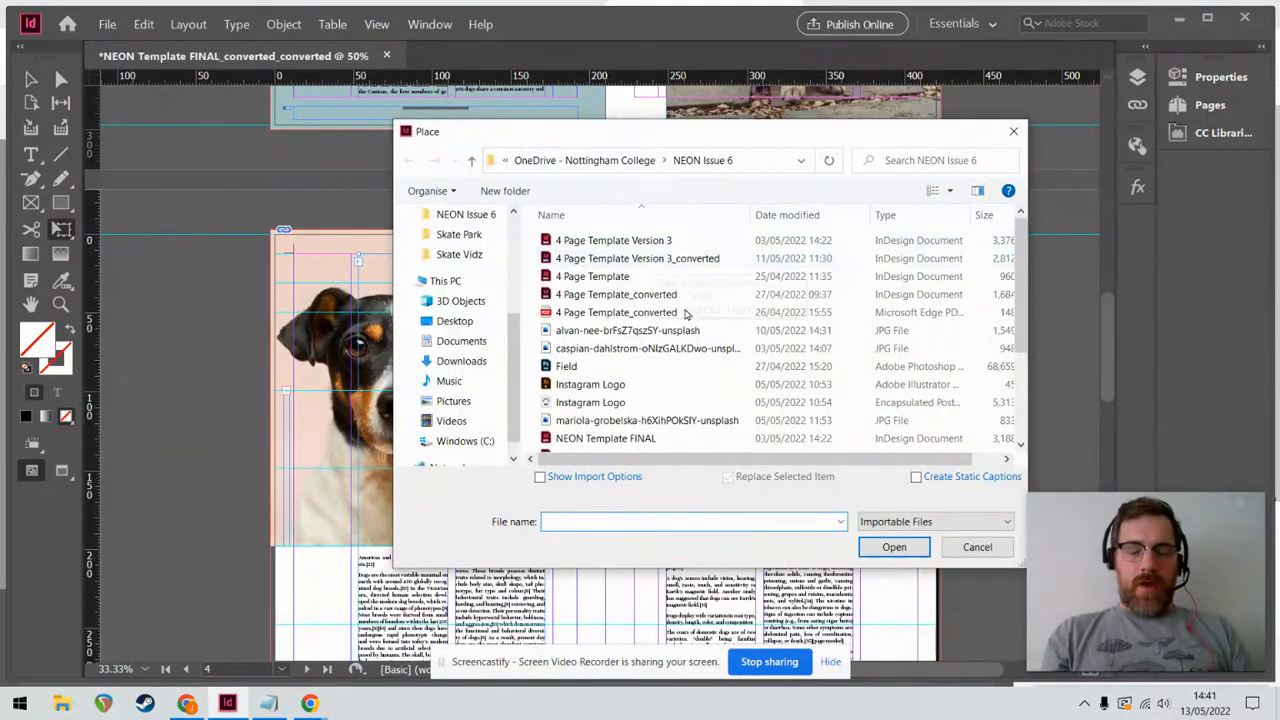
{"action": "double_click", "coordinate": [595, 348]}
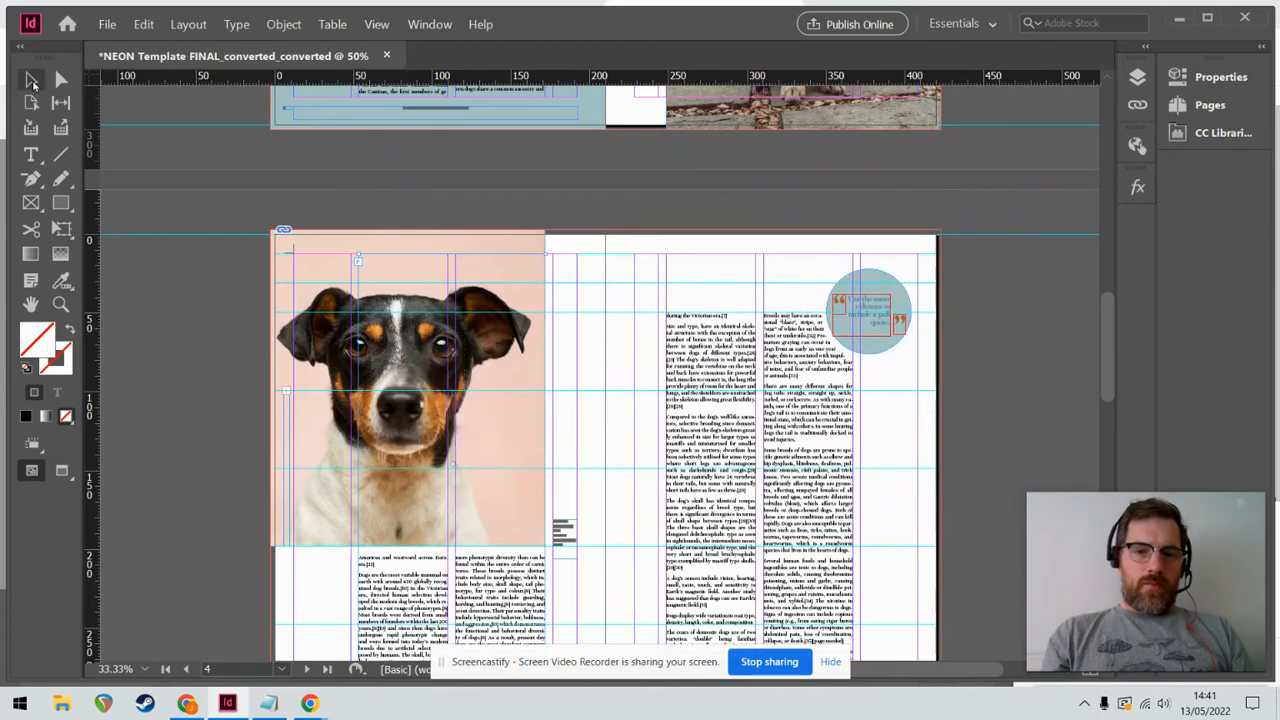
- Replace the image in the large dog photo frame on page 4 with the JPG ending in brFsZ7qszSY-unsplash
{"action": "left_click", "coordinate": [31, 82]}
{"action": "left_click", "coordinate": [420, 251]}
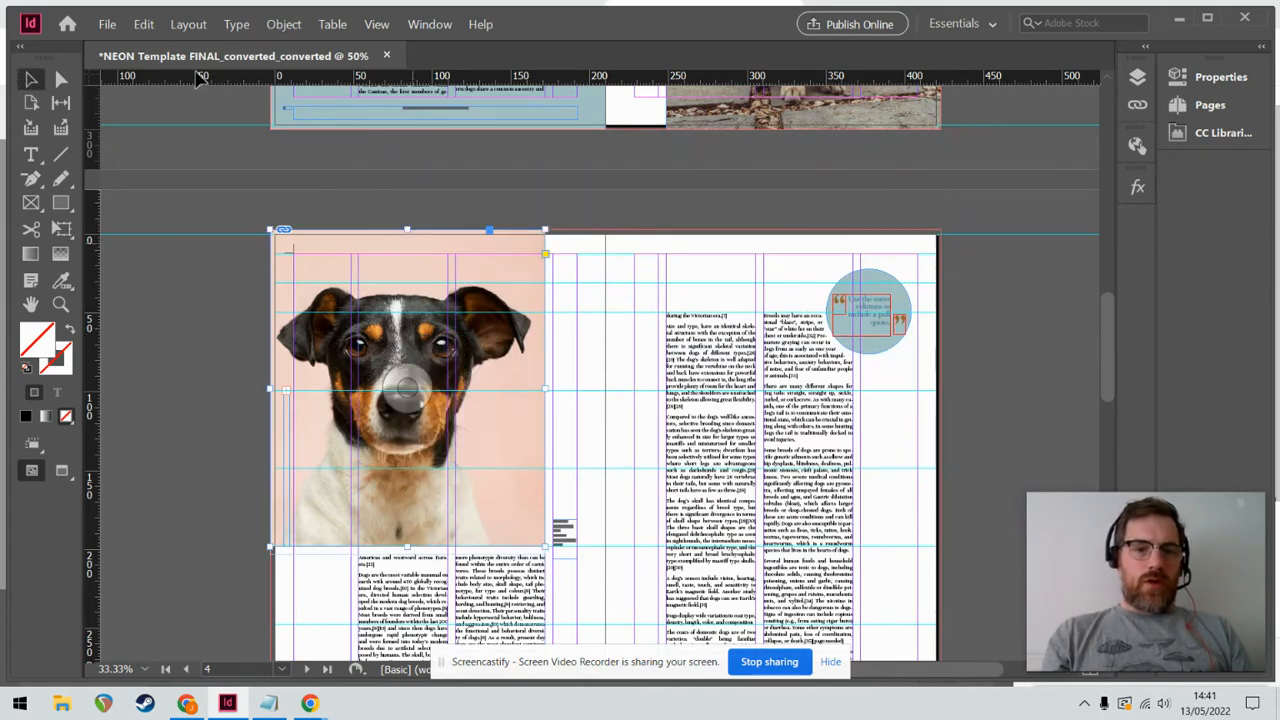
{"action": "left_click", "coordinate": [107, 24]}
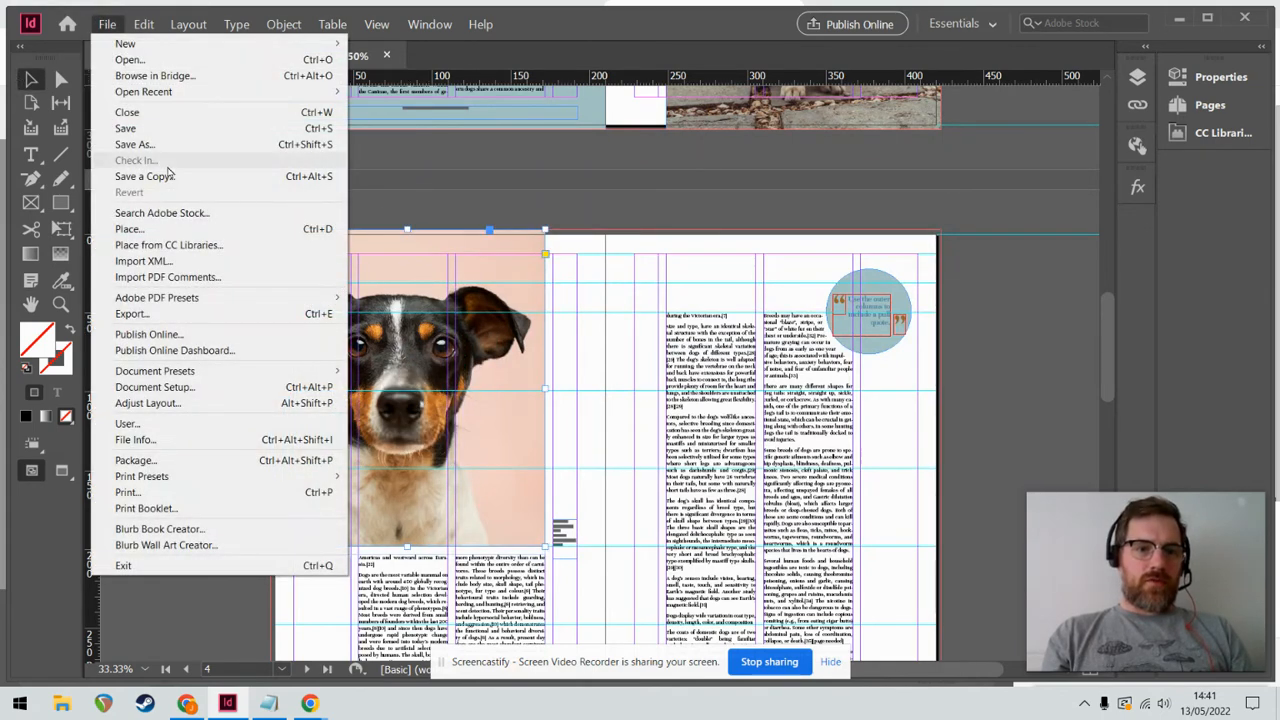
{"action": "left_click", "coordinate": [190, 229]}
{"action": "double_click", "coordinate": [568, 331]}
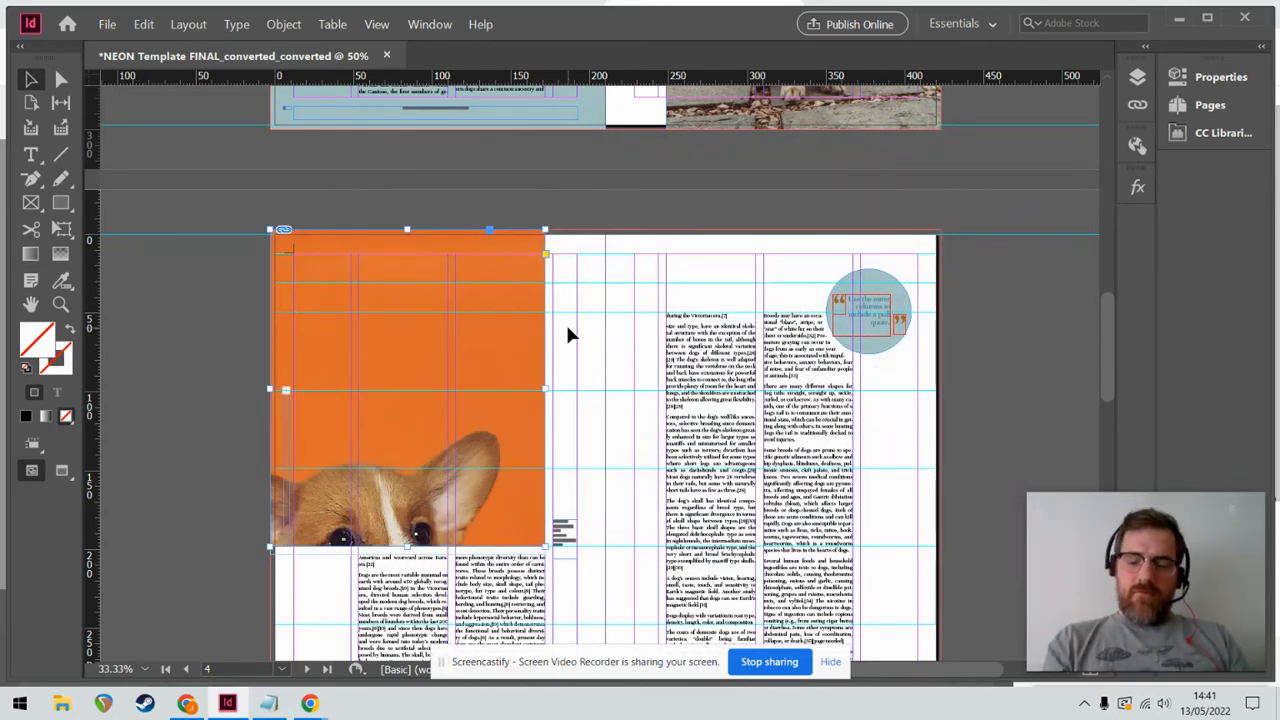
- Set the display performance of the placed corgi photo to High Quality Display
{"action": "key", "text": "ctrl+1"}
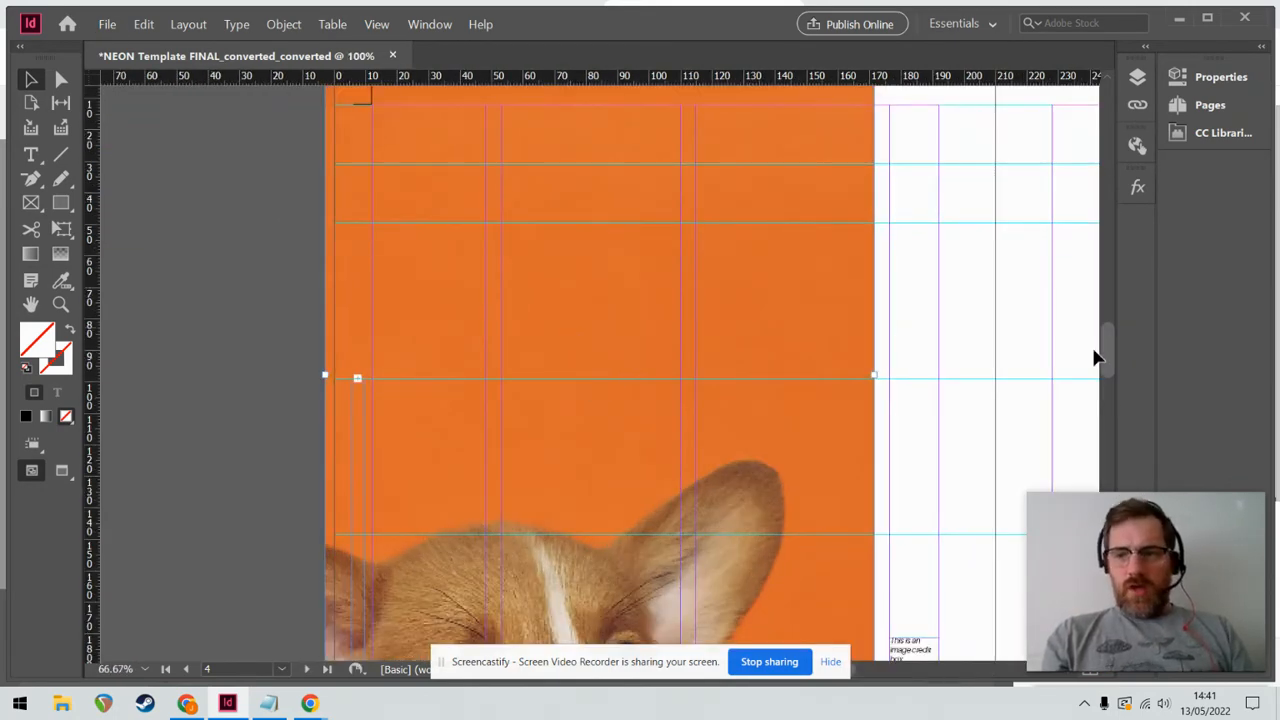
{"action": "left_click_drag", "start_coordinate": [1106, 360], "coordinate": [1108, 378]}
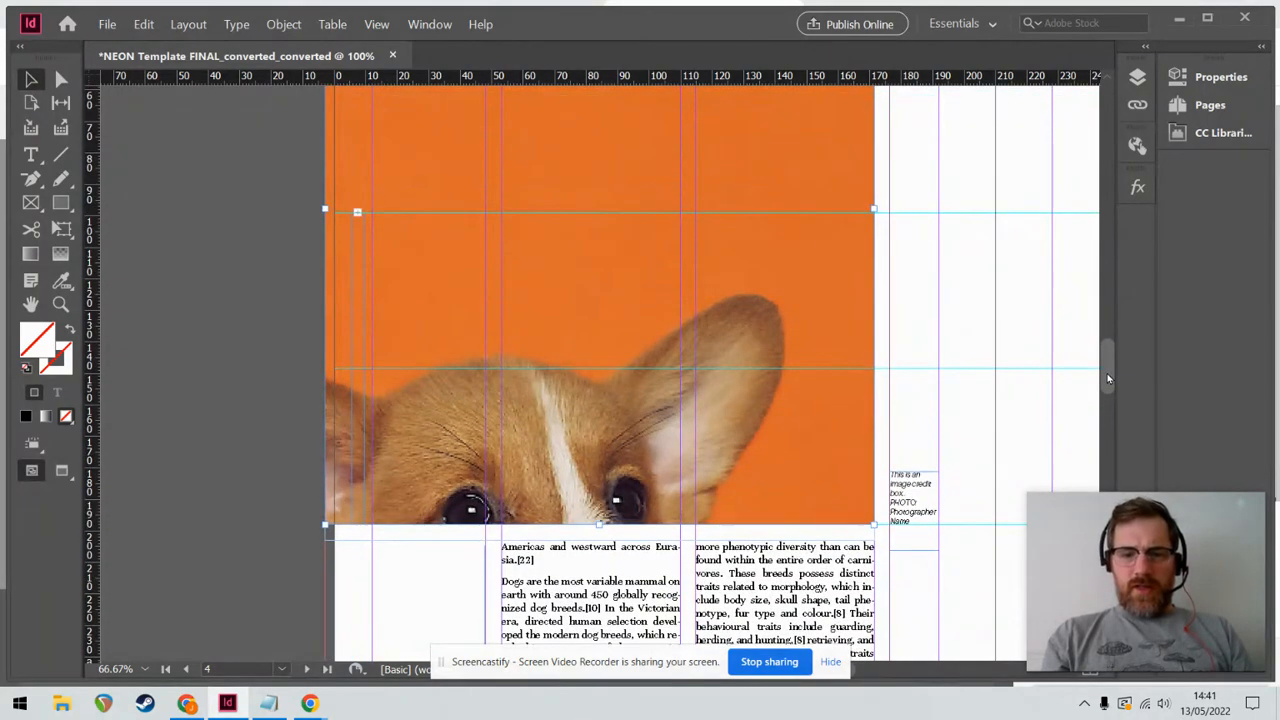
{"action": "right_click", "coordinate": [744, 291]}
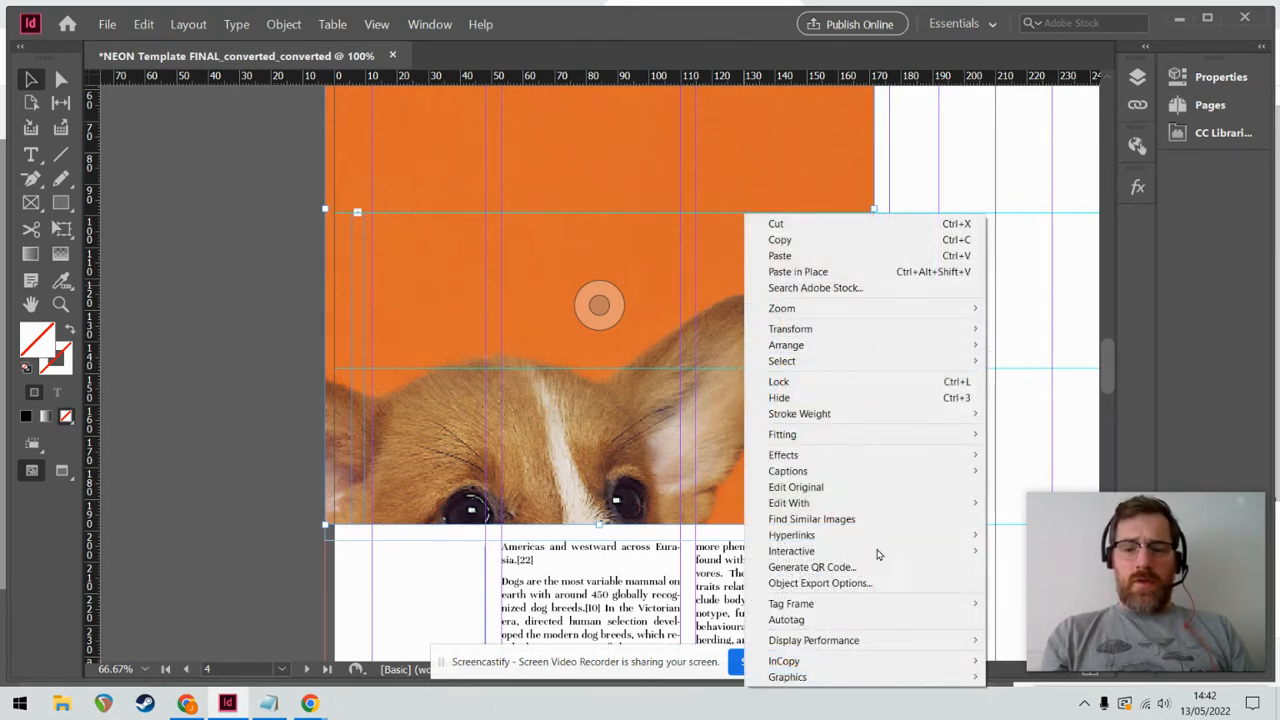
{"action": "mouse_move", "coordinate": [894, 608]}
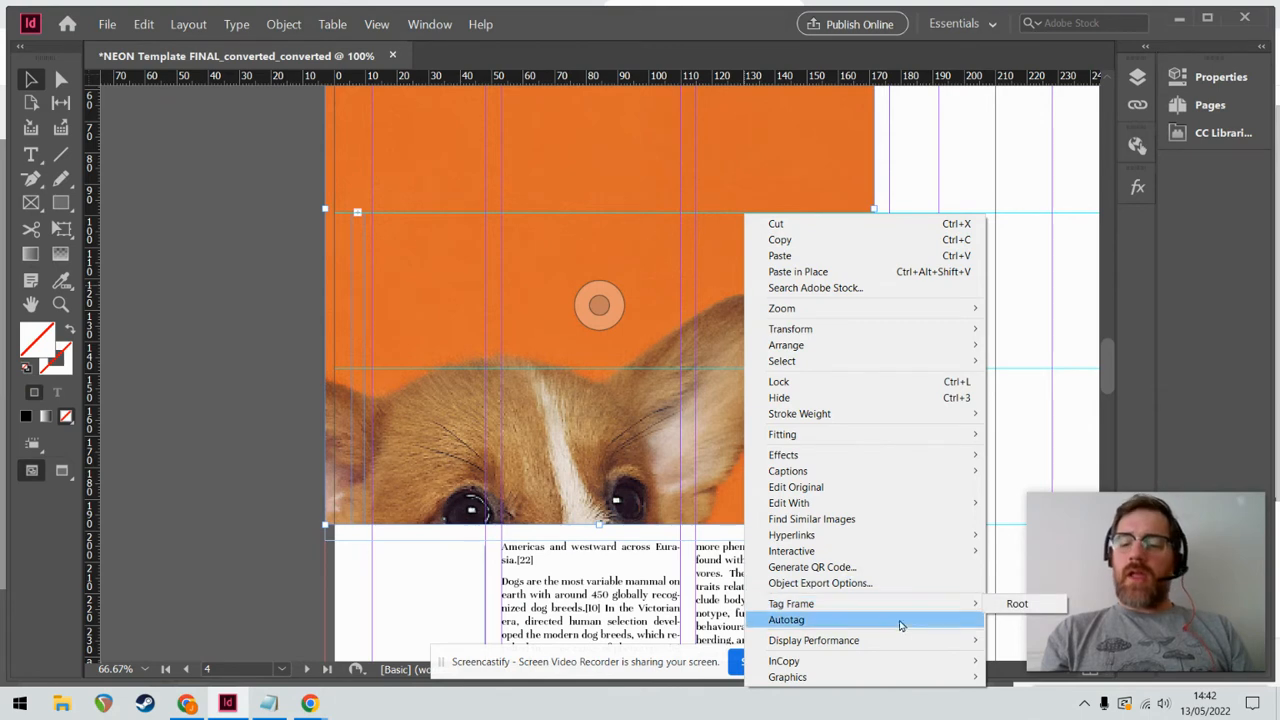
{"action": "mouse_move", "coordinate": [907, 640]}
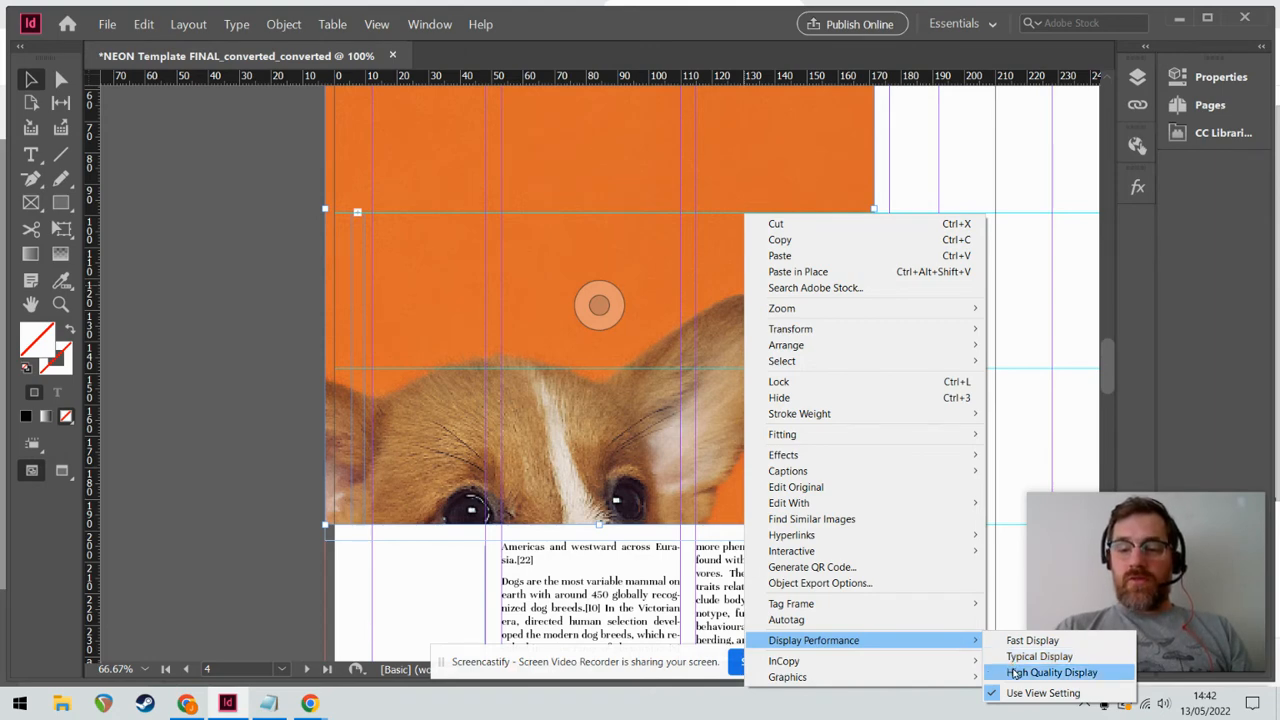
{"action": "left_click", "coordinate": [1014, 673]}
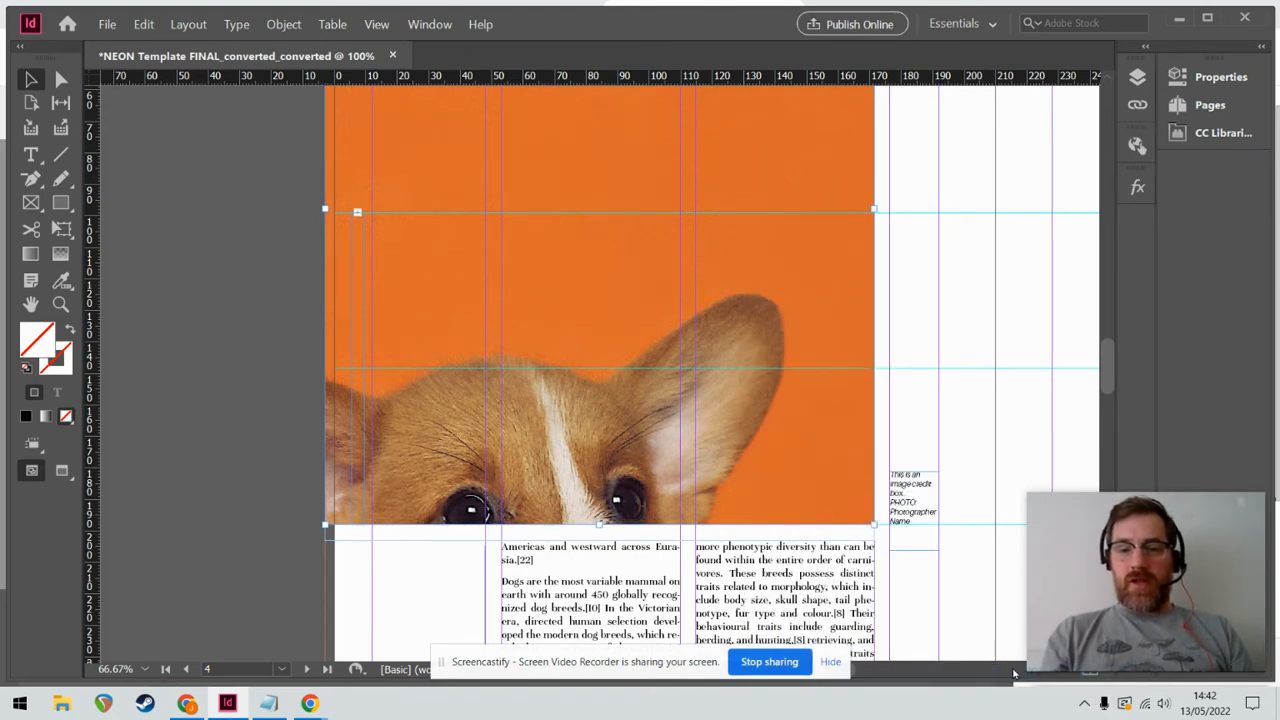
- Fit the corgi photo to its frame with Fill Frame Proportionally
{"action": "left_click", "coordinate": [600, 306]}
{"action": "right_click", "coordinate": [554, 234]}
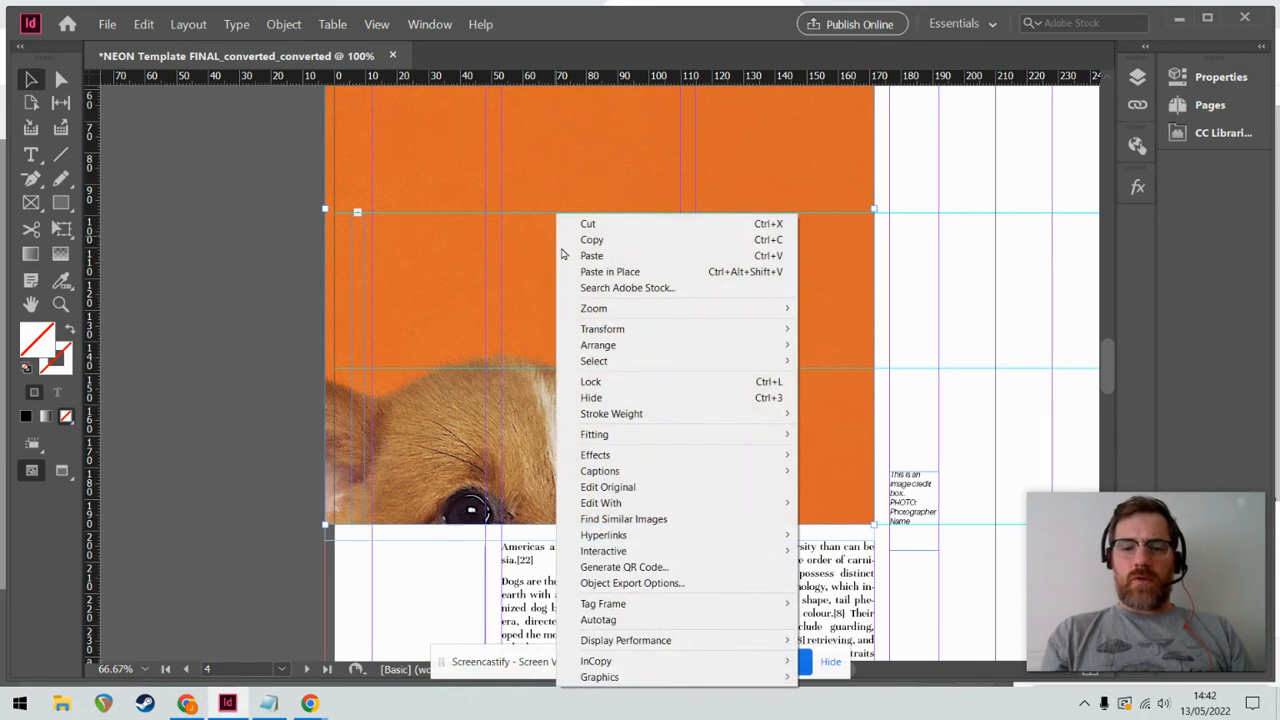
{"action": "mouse_move", "coordinate": [688, 434]}
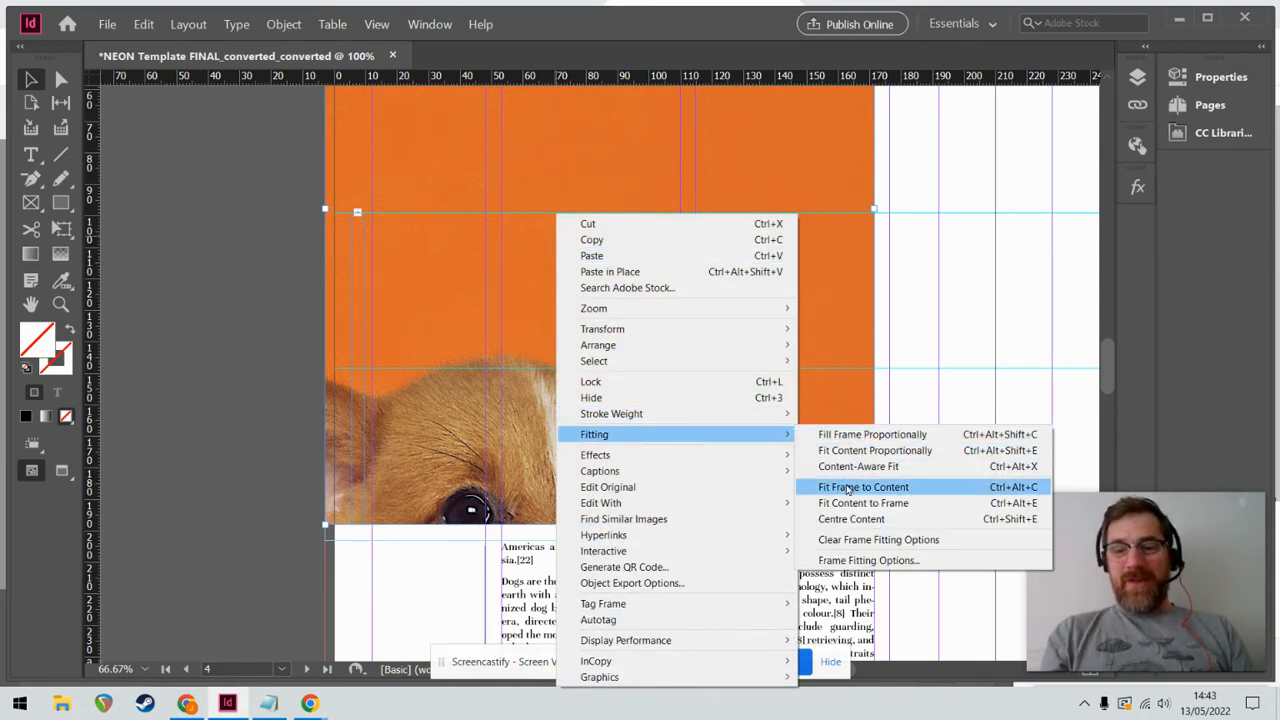
{"action": "left_click", "coordinate": [836, 434]}
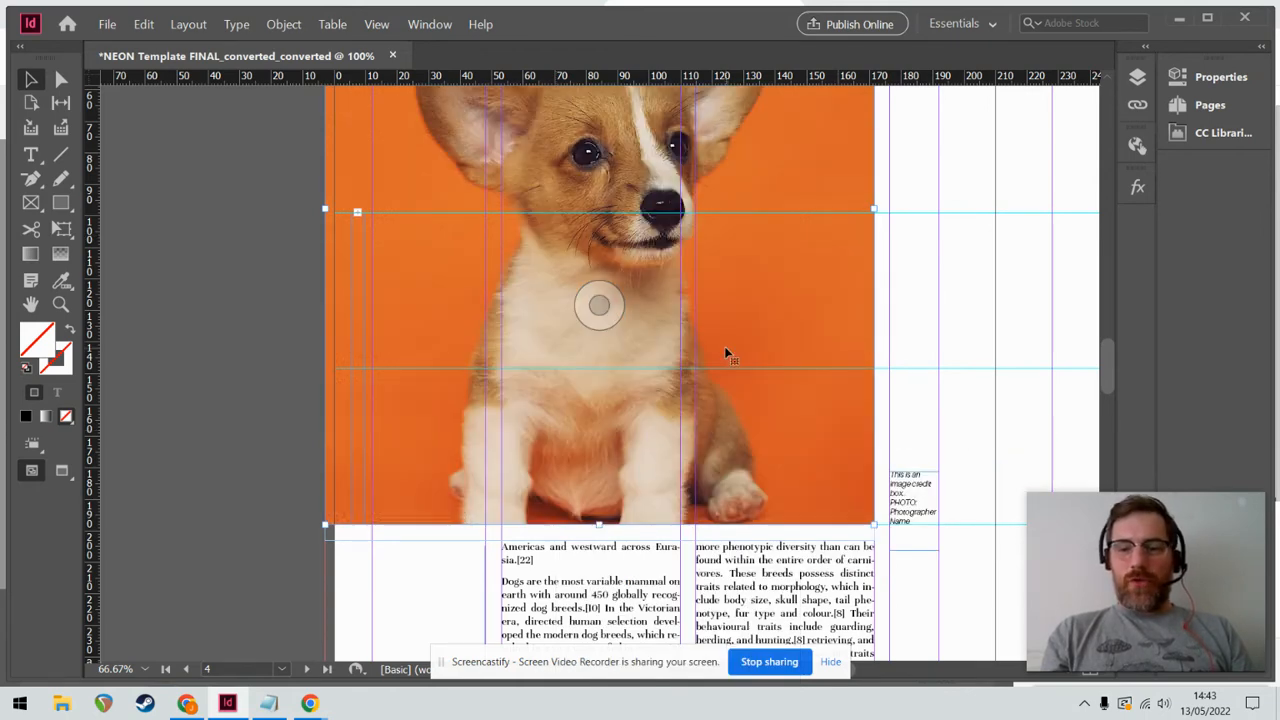
- Reapply High Quality Display to the fitted corgi photo, check its display performance setting and deselect the photo
{"action": "right_click", "coordinate": [725, 348]}
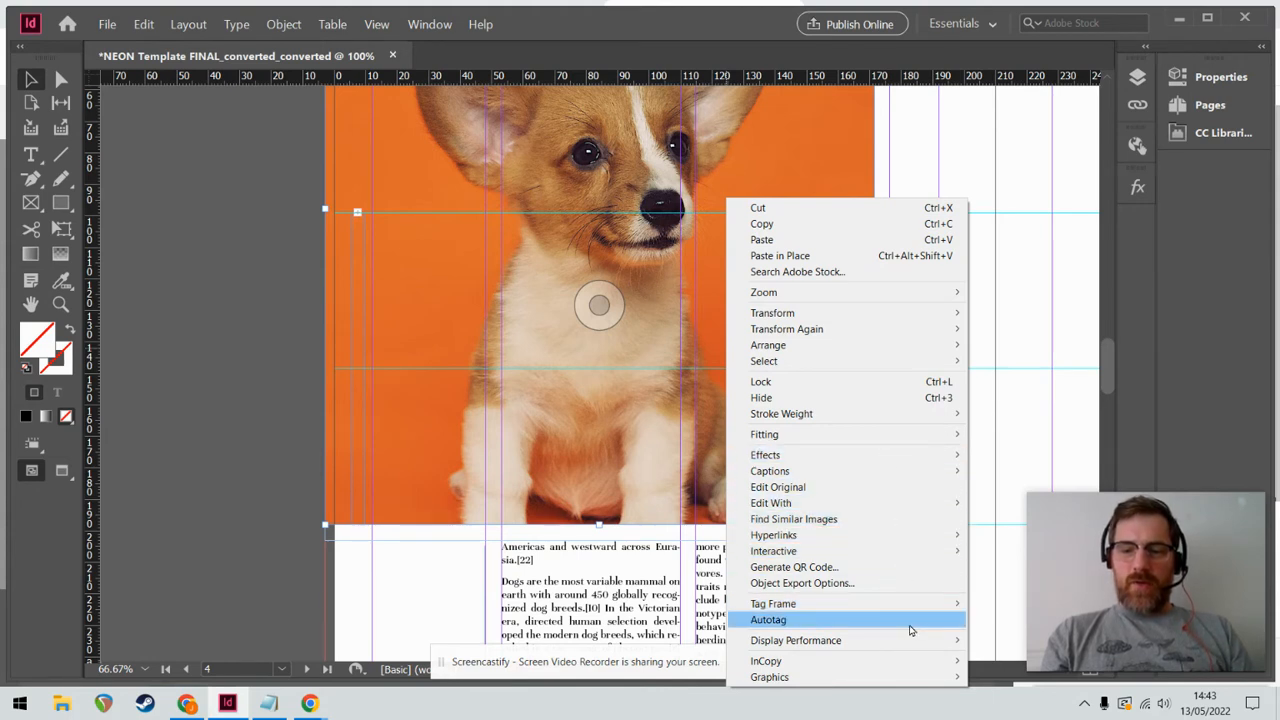
{"action": "left_click", "coordinate": [1001, 674]}
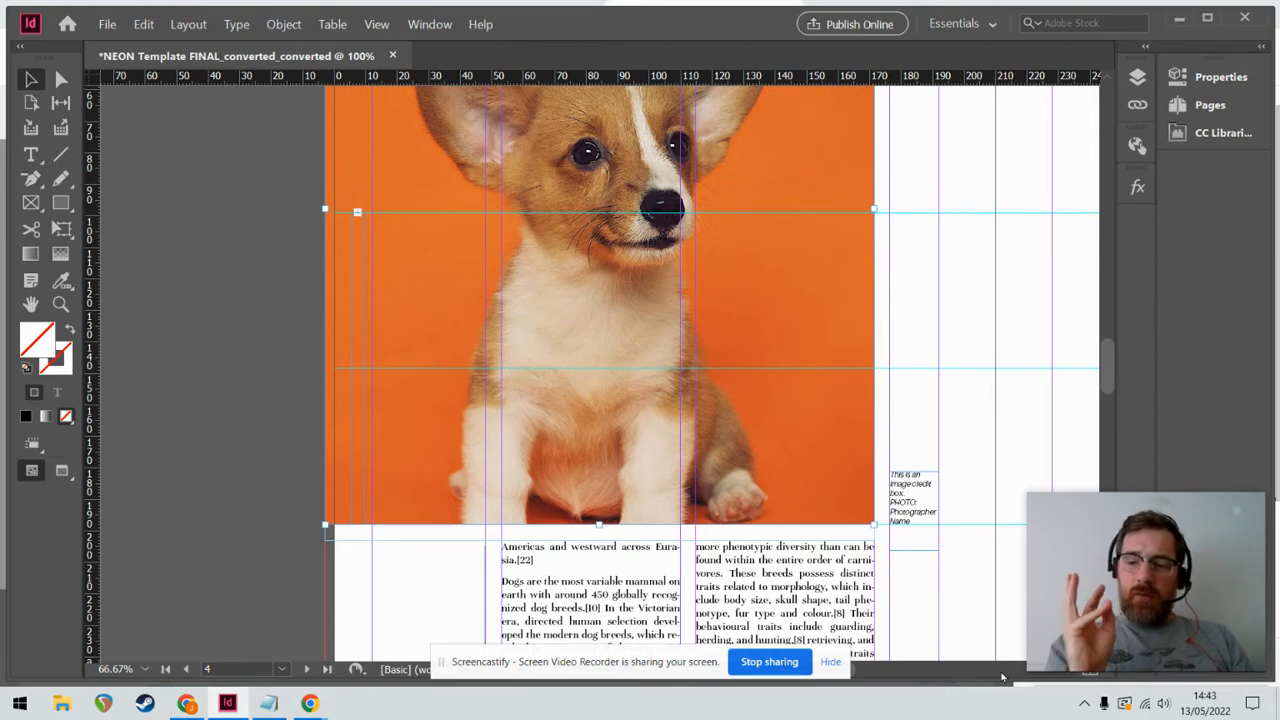
{"action": "right_click", "coordinate": [678, 430]}
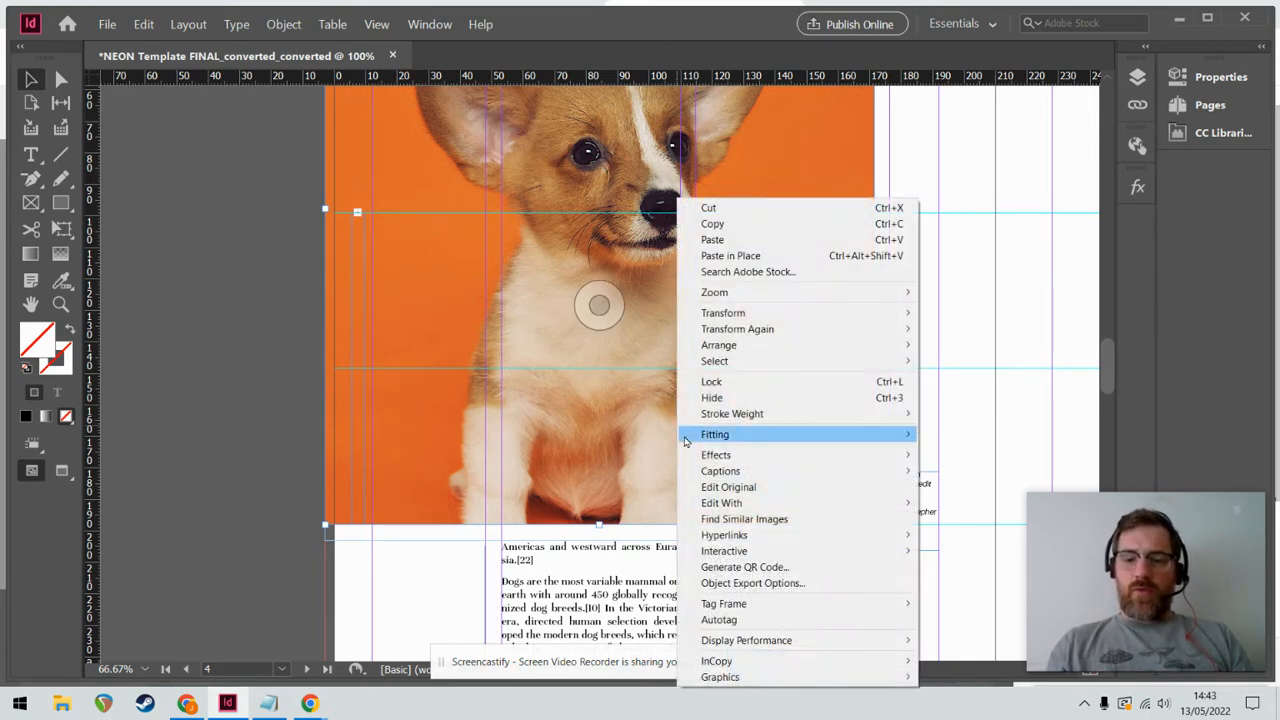
{"action": "mouse_move", "coordinate": [803, 647]}
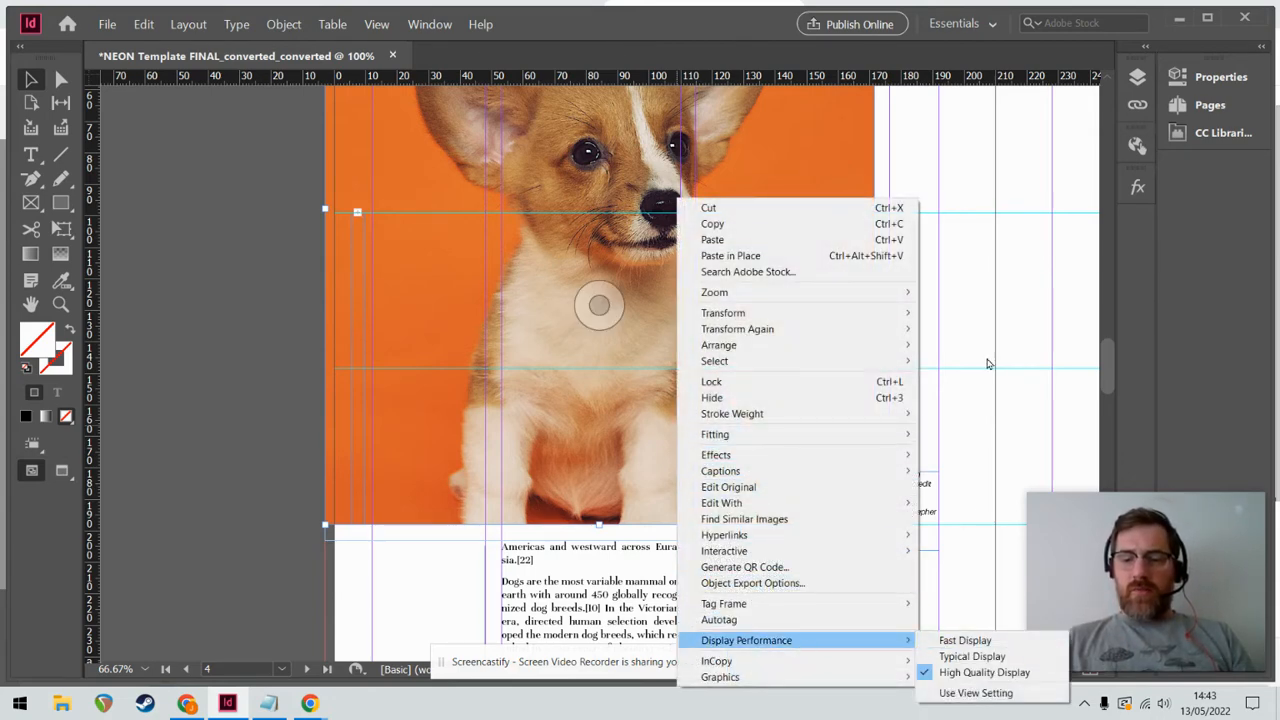
{"action": "left_click", "coordinate": [985, 250]}
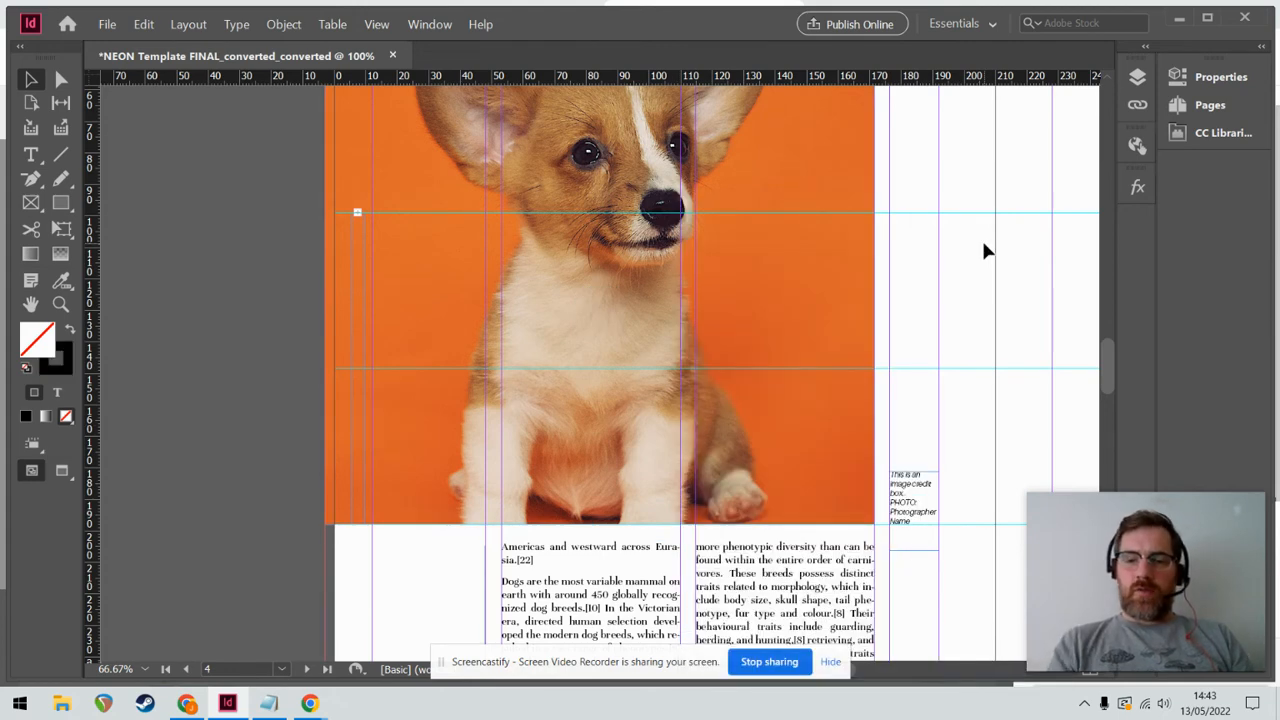
- Review the print-check list in Notepad and return to the magazine layout
{"action": "scroll", "coordinate": [1107, 344], "scroll_direction": "up", "scroll_amount": 5}
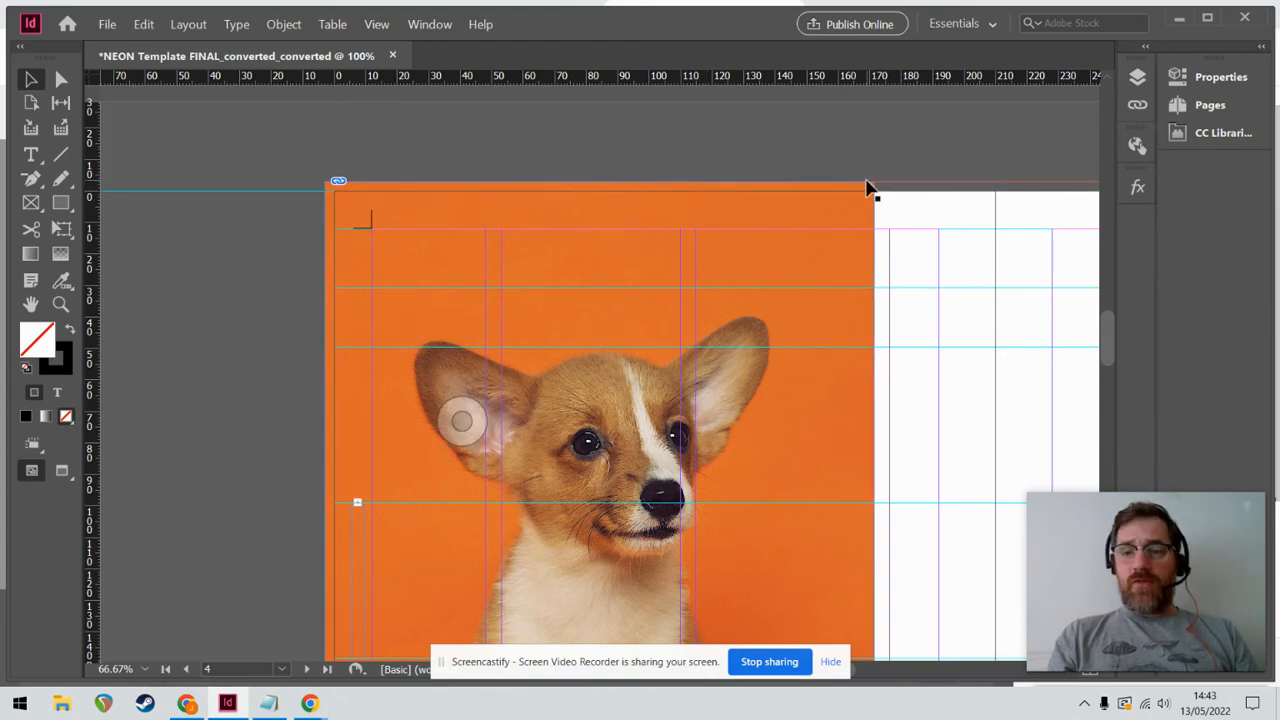
{"action": "left_click", "coordinate": [270, 704]}
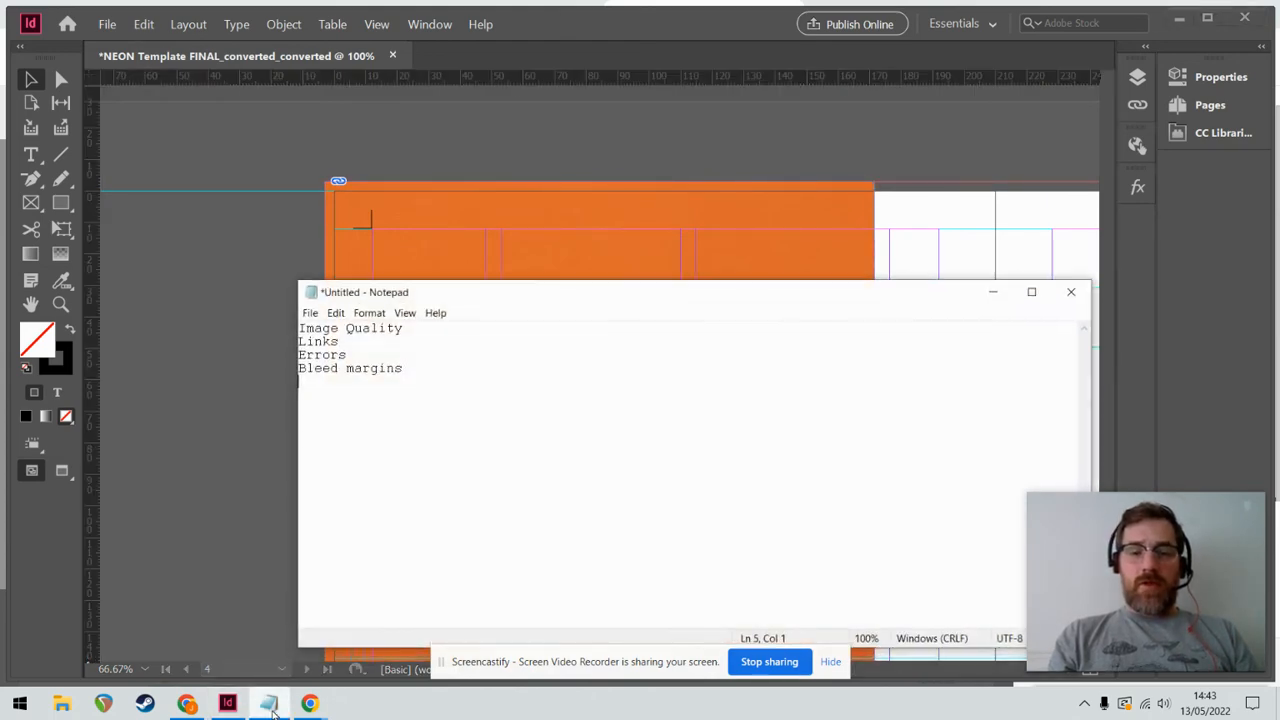
{"action": "left_click", "coordinate": [270, 704]}
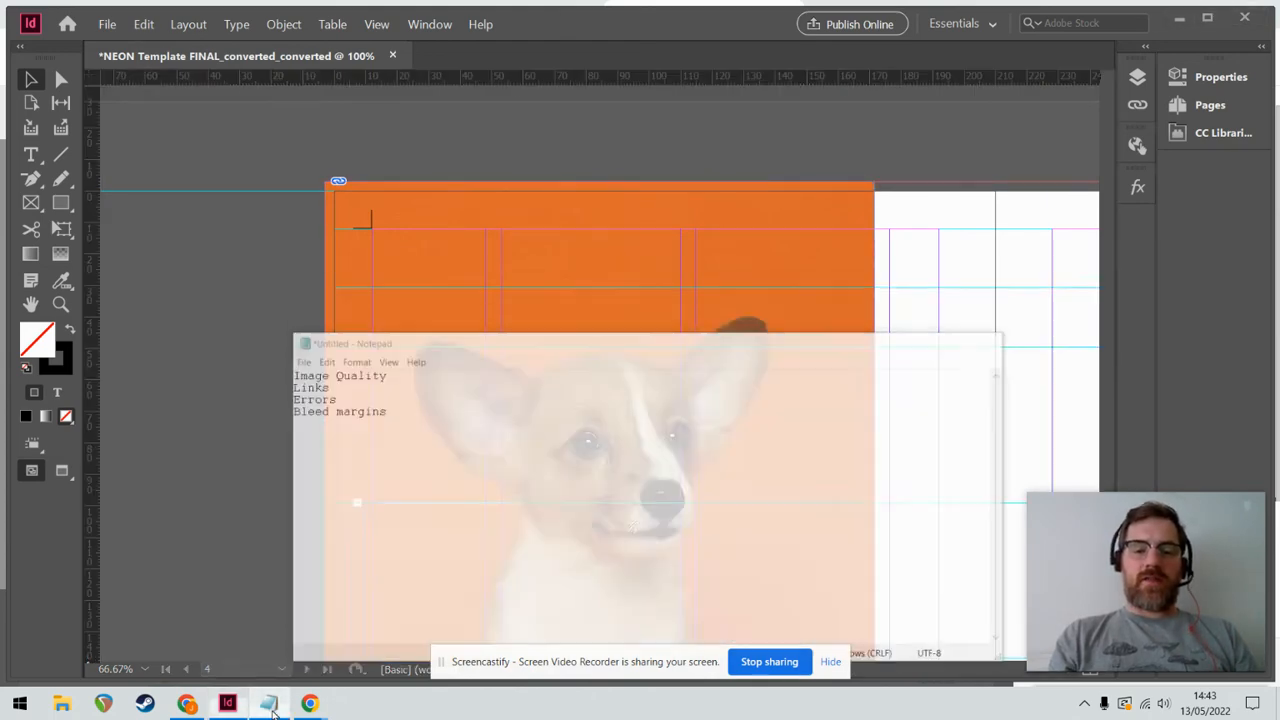
- Open Preflight for the document and examine the overset text errors listed under TEXT
{"action": "left_click", "coordinate": [828, 661]}
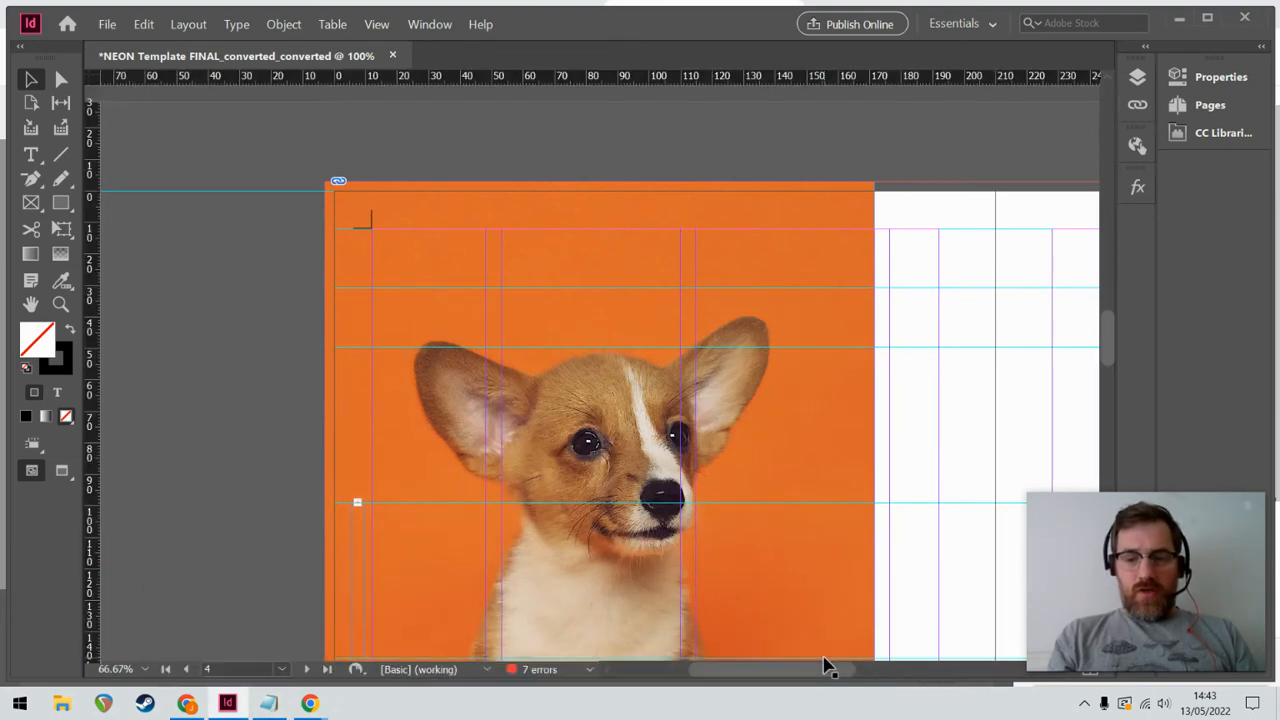
{"action": "left_click", "coordinate": [587, 671]}
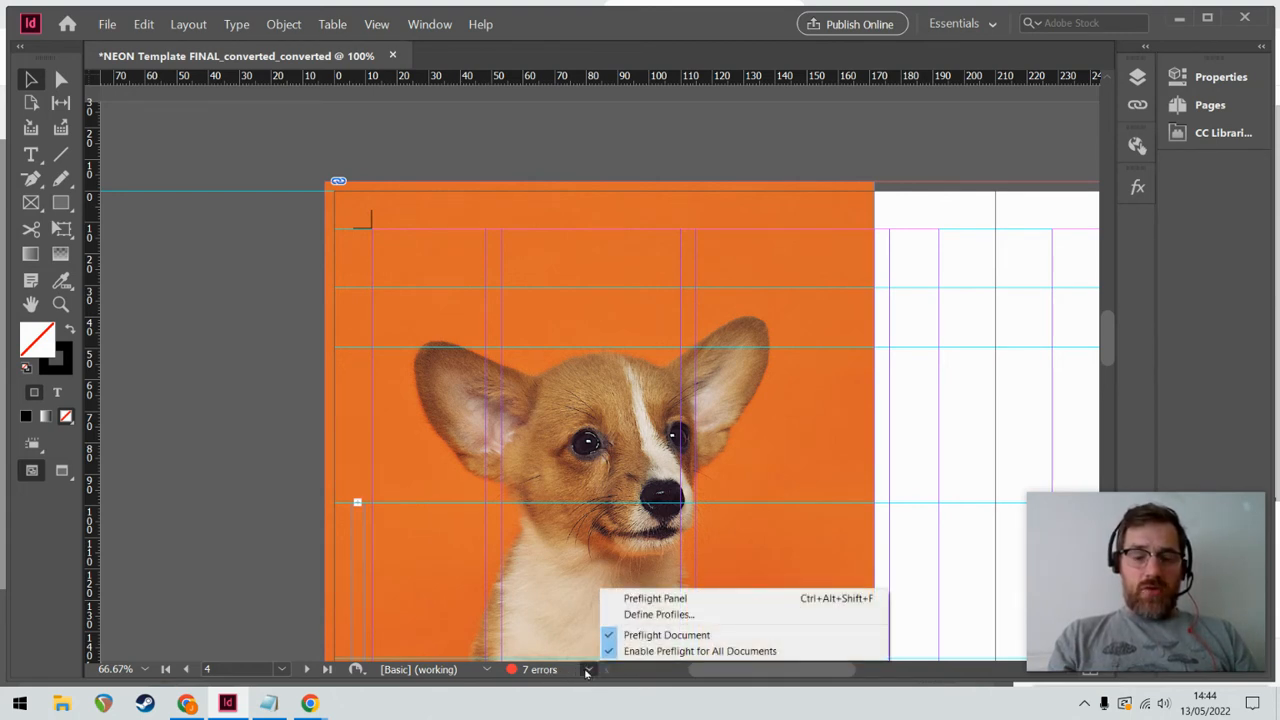
{"action": "left_click", "coordinate": [649, 604]}
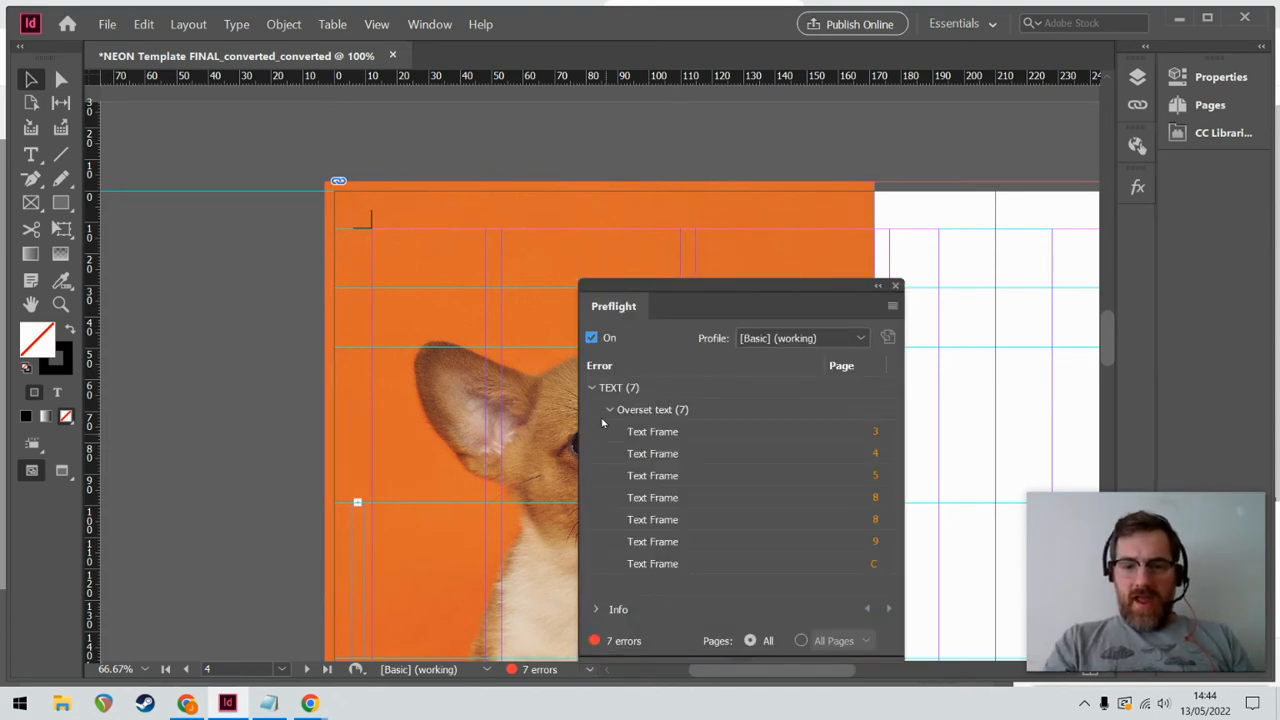
{"action": "left_click", "coordinate": [593, 388]}
{"action": "left_click", "coordinate": [594, 388]}
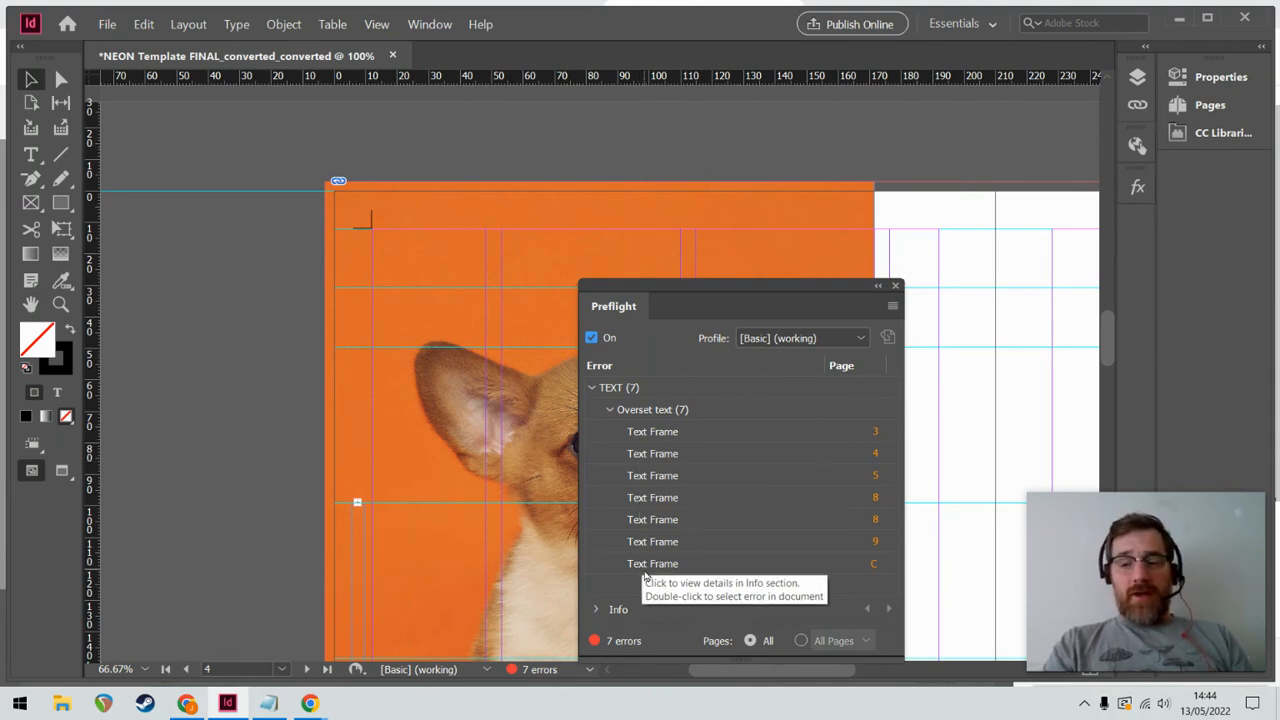
- Review the Preflight options and the errors grouped under TEXT, and close Preflight
{"action": "left_click", "coordinate": [592, 388]}
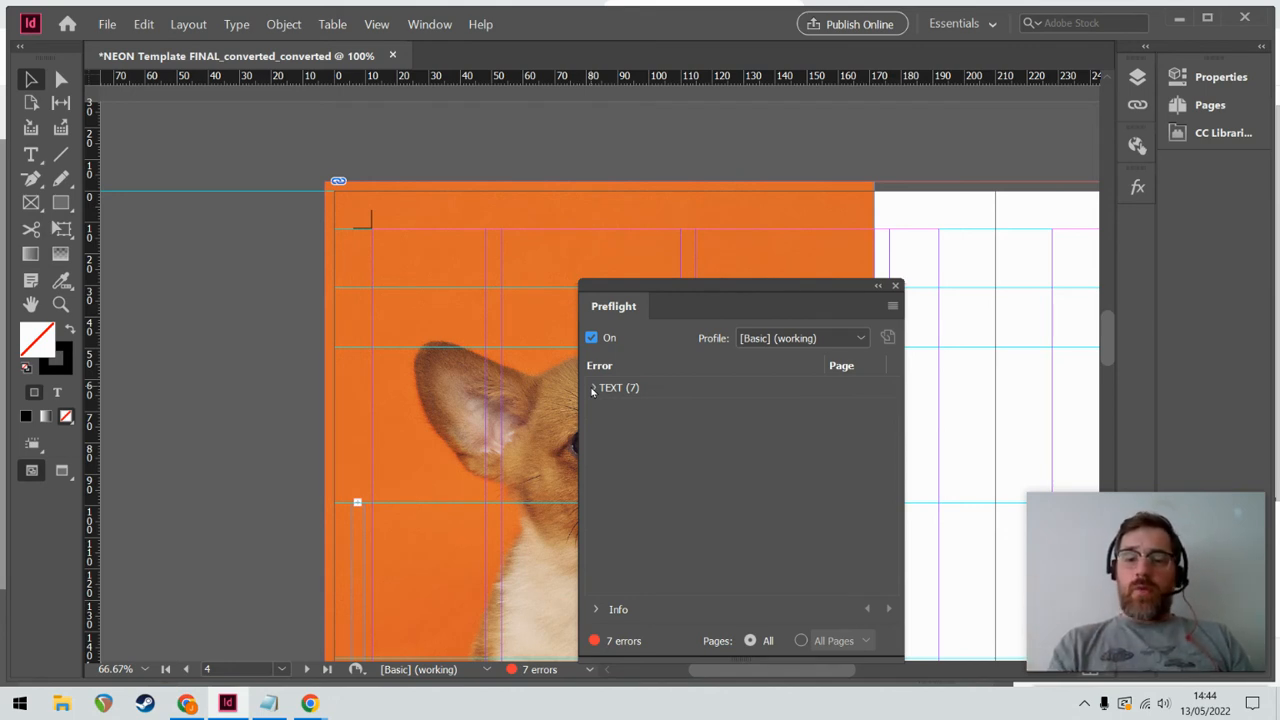
{"action": "left_click", "coordinate": [588, 670]}
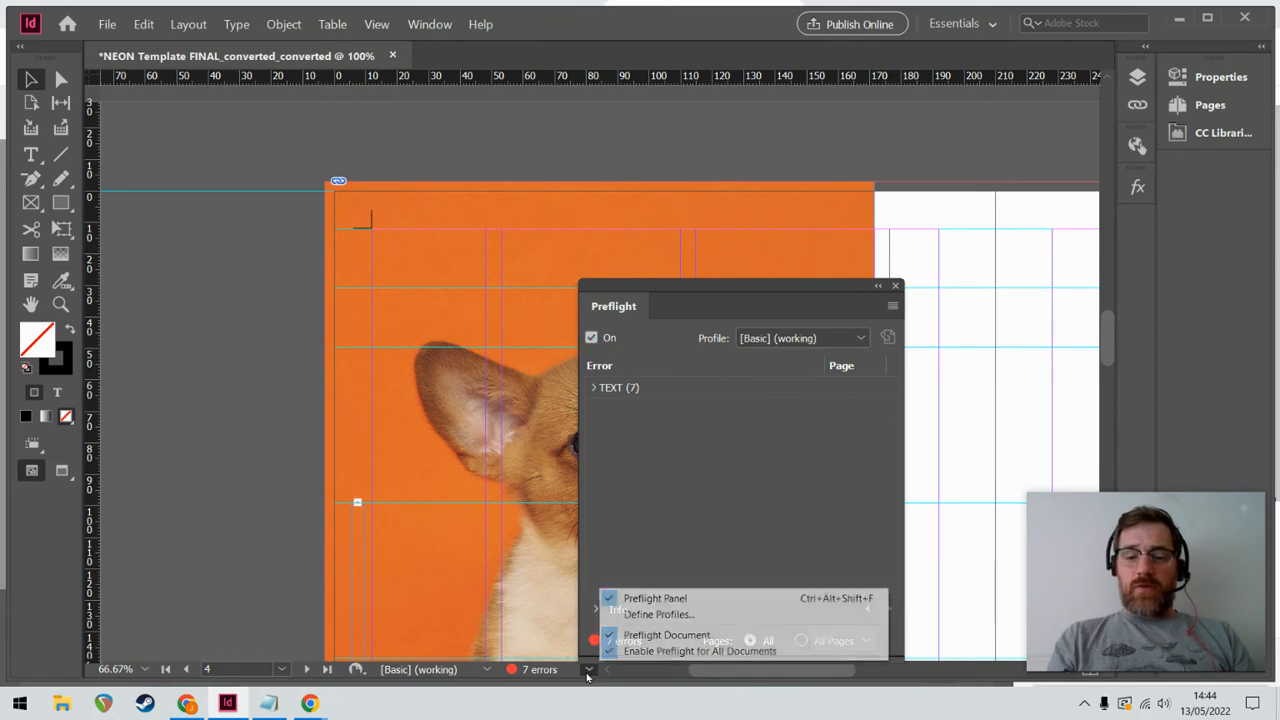
{"action": "left_click", "coordinate": [588, 672]}
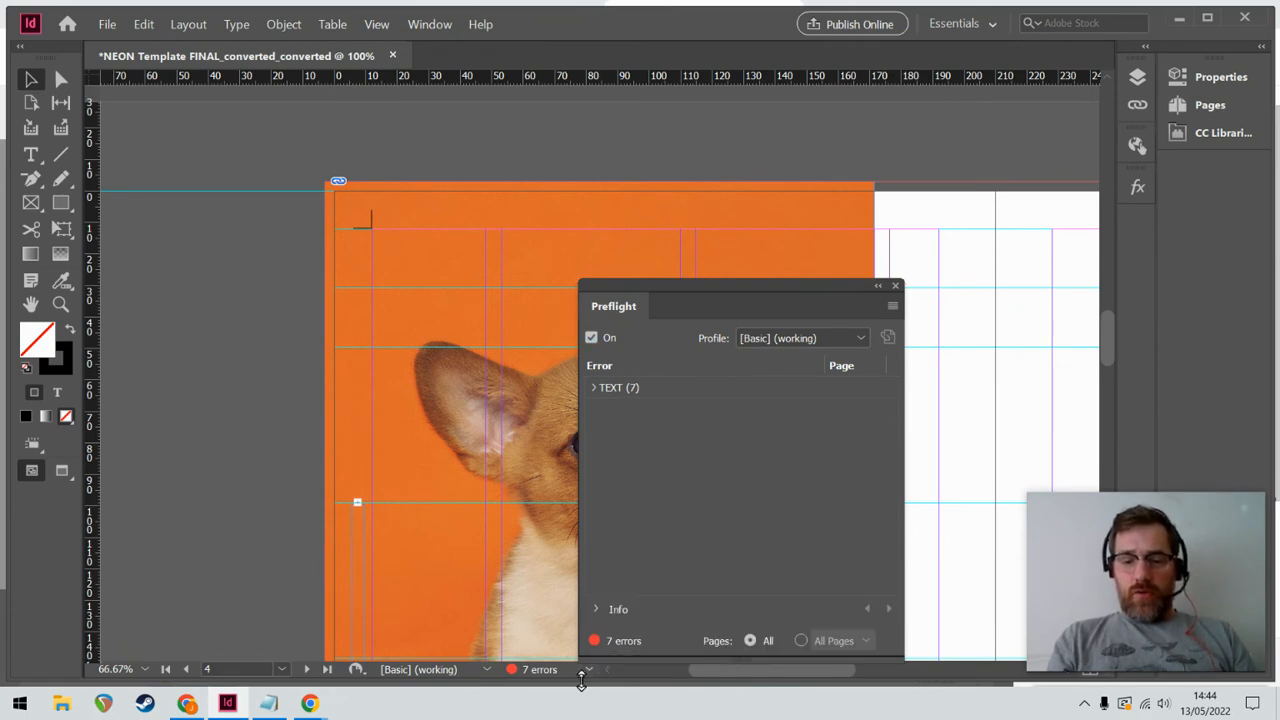
{"action": "left_click", "coordinate": [589, 670]}
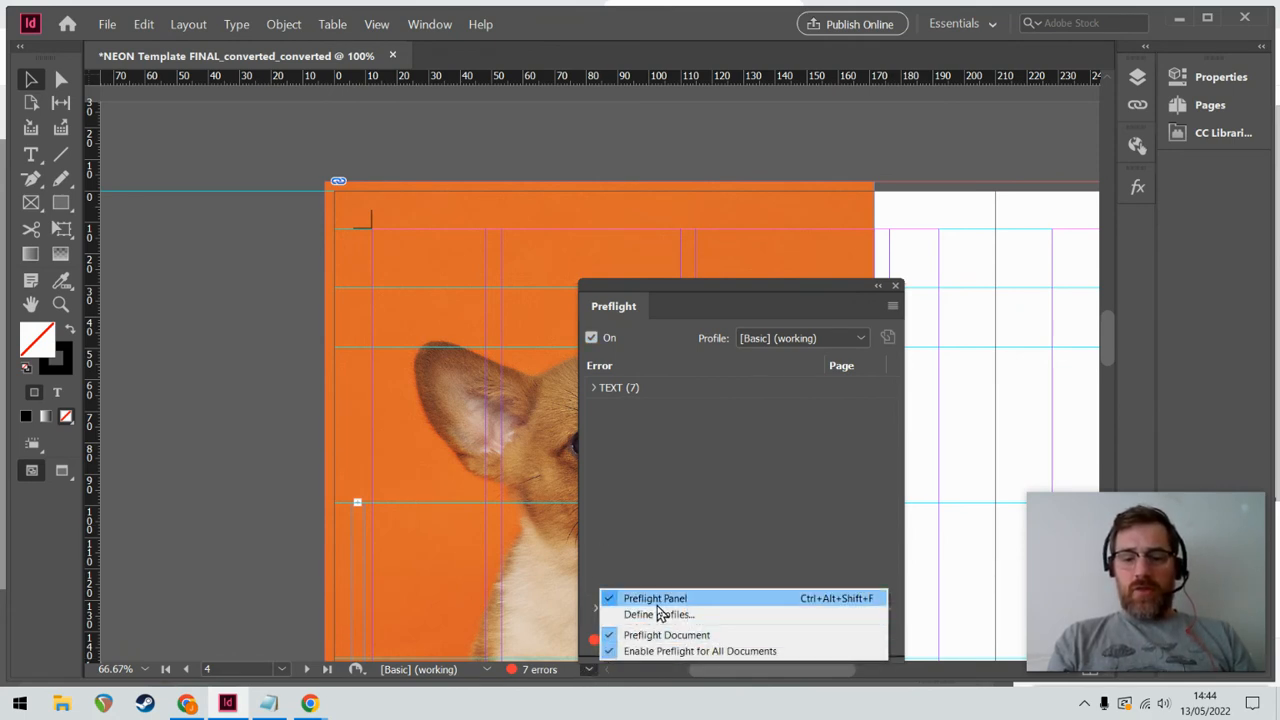
{"action": "left_click", "coordinate": [676, 519]}
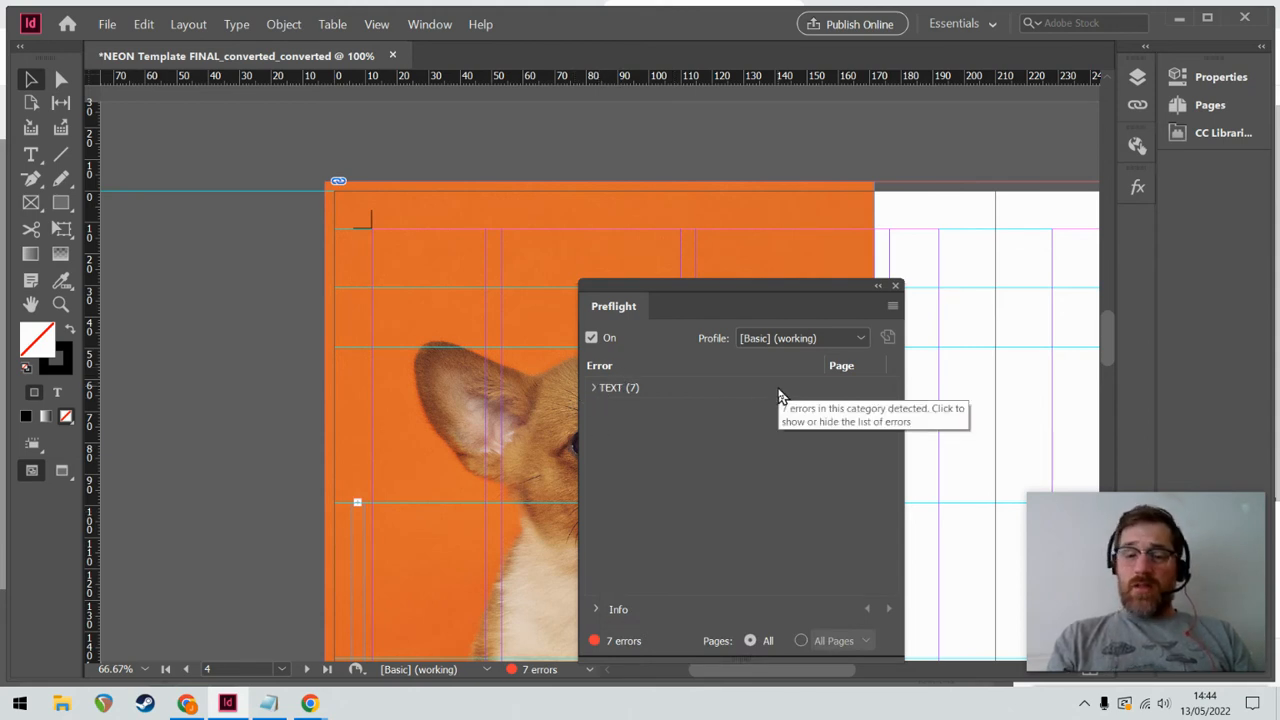
{"action": "left_click", "coordinate": [593, 387]}
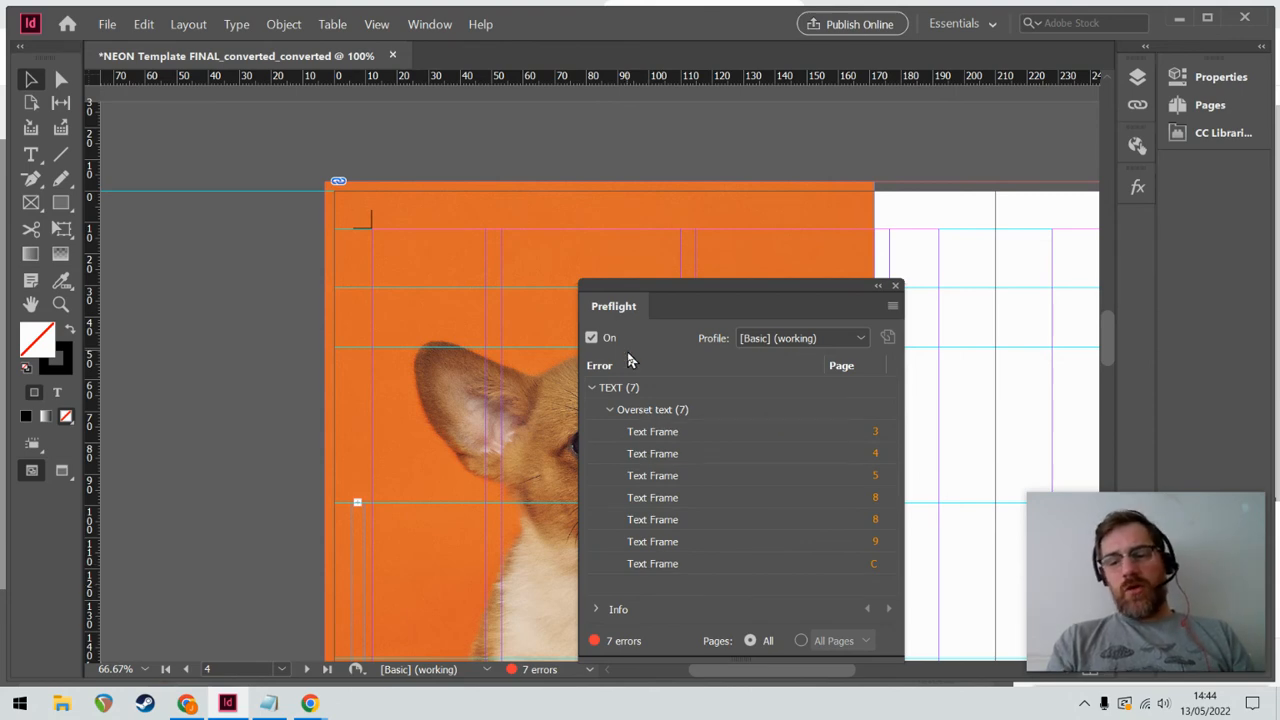
{"action": "left_click", "coordinate": [895, 286]}
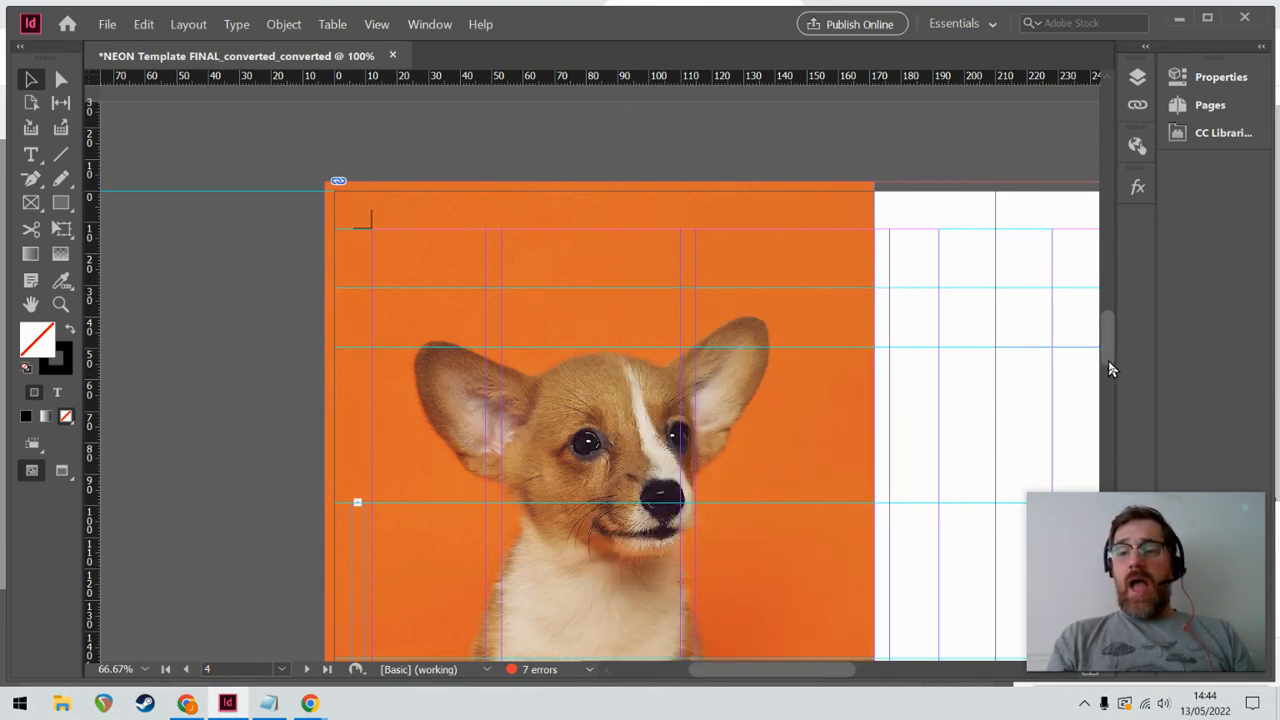
- Switch to File Explorer and open the NEON Issue 6 folder
{"action": "left_click_drag", "start_coordinate": [1109, 364], "coordinate": [1116, 280]}
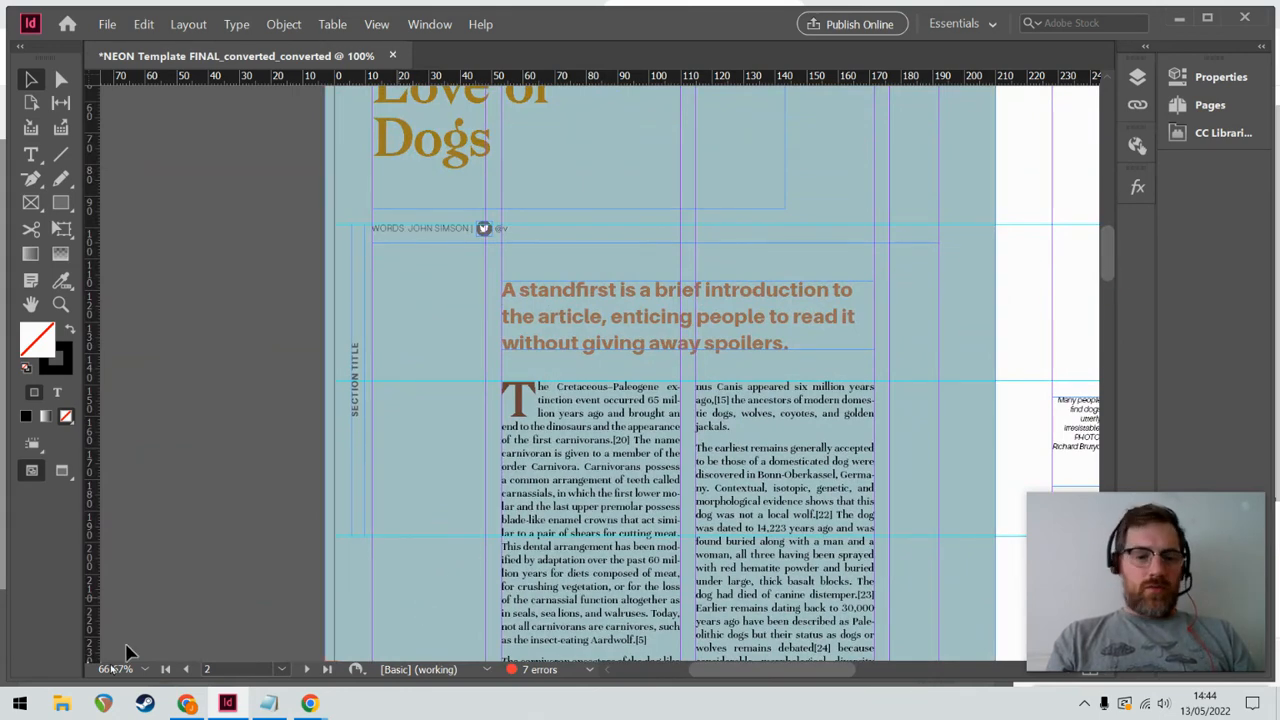
{"action": "left_click", "coordinate": [62, 704]}
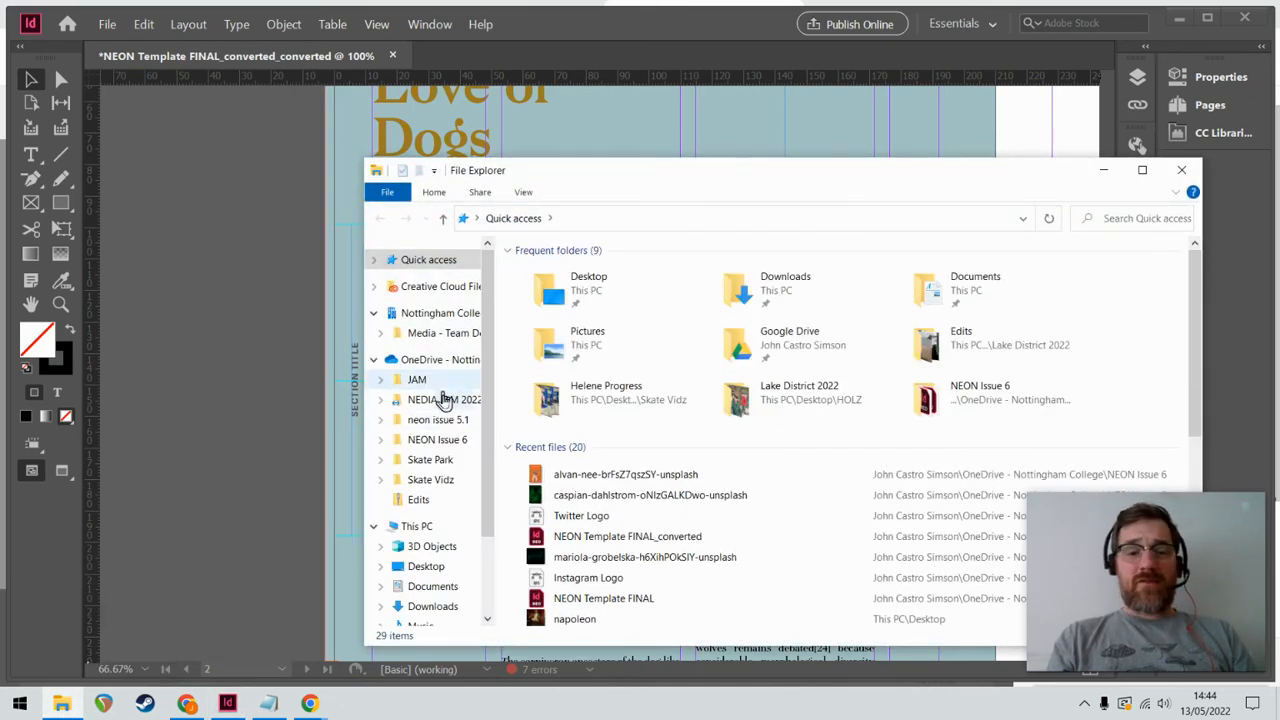
{"action": "left_click", "coordinate": [432, 442]}
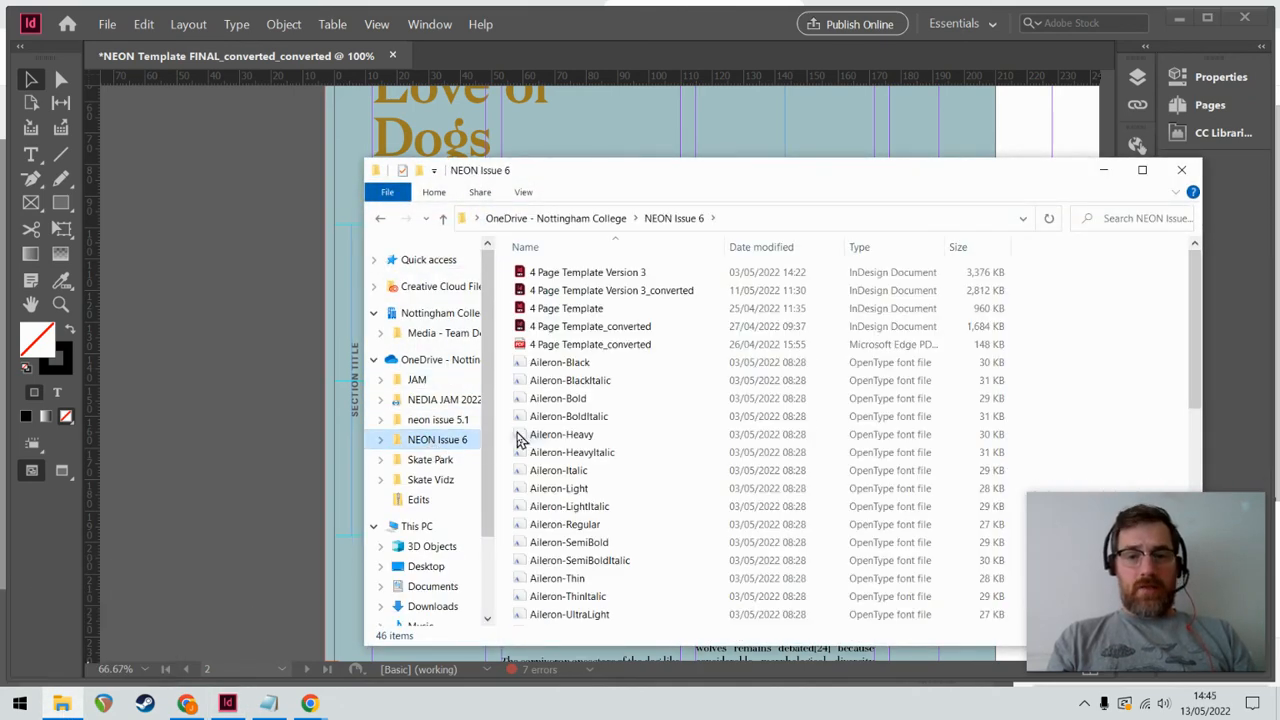
- Delete the alvan-nee-brFsZ7qszSY-unsplash JPG image from the NEON Issue 6 folder
{"action": "left_click", "coordinate": [601, 332]}
{"action": "key", "text": "Down"}
{"action": "key", "text": "Down"}
{"action": "key", "text": "Down"}
{"action": "key", "text": "Down"}
{"action": "key", "text": "Down"}
{"action": "key", "text": "Down"}
{"action": "key", "text": "Down"}
{"action": "key", "text": "Down"}
{"action": "key", "text": "Down"}
{"action": "key", "text": "Down"}
{"action": "key", "text": "Down"}
{"action": "key", "text": "Down"}
{"action": "key", "text": "Down"}
{"action": "key", "text": "Down"}
{"action": "key", "text": "Down"}
{"action": "key", "text": "Down"}
{"action": "key", "text": "Down"}
{"action": "key", "text": "Down"}
{"action": "key", "text": "Down"}
{"action": "key", "text": "Down"}
{"action": "key", "text": "Down"}
{"action": "key", "text": "Down"}
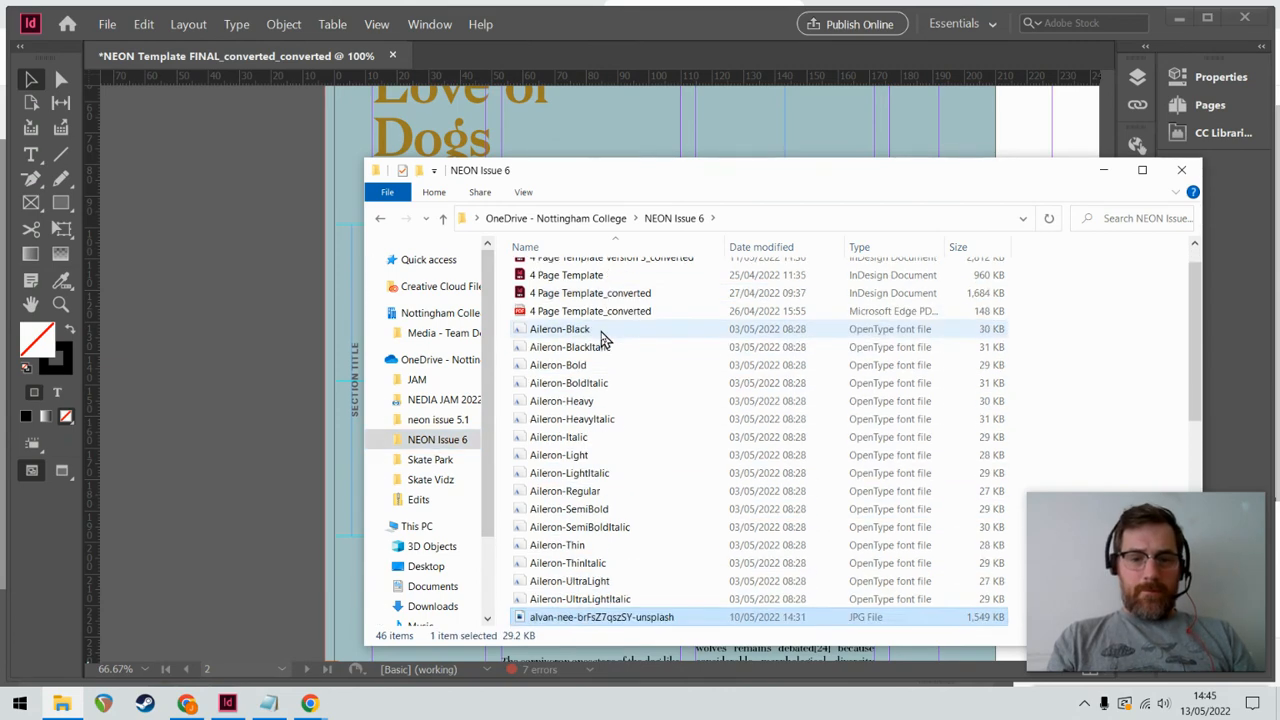
{"action": "key", "text": "Up"}
{"action": "key", "text": "Up"}
{"action": "key", "text": "Up"}
{"action": "key", "text": "Up"}
{"action": "key", "text": "Up"}
{"action": "key", "text": "Up"}
{"action": "key", "text": "Up"}
{"action": "key", "text": "Up"}
{"action": "key", "text": "Up"}
{"action": "key", "text": "Up"}
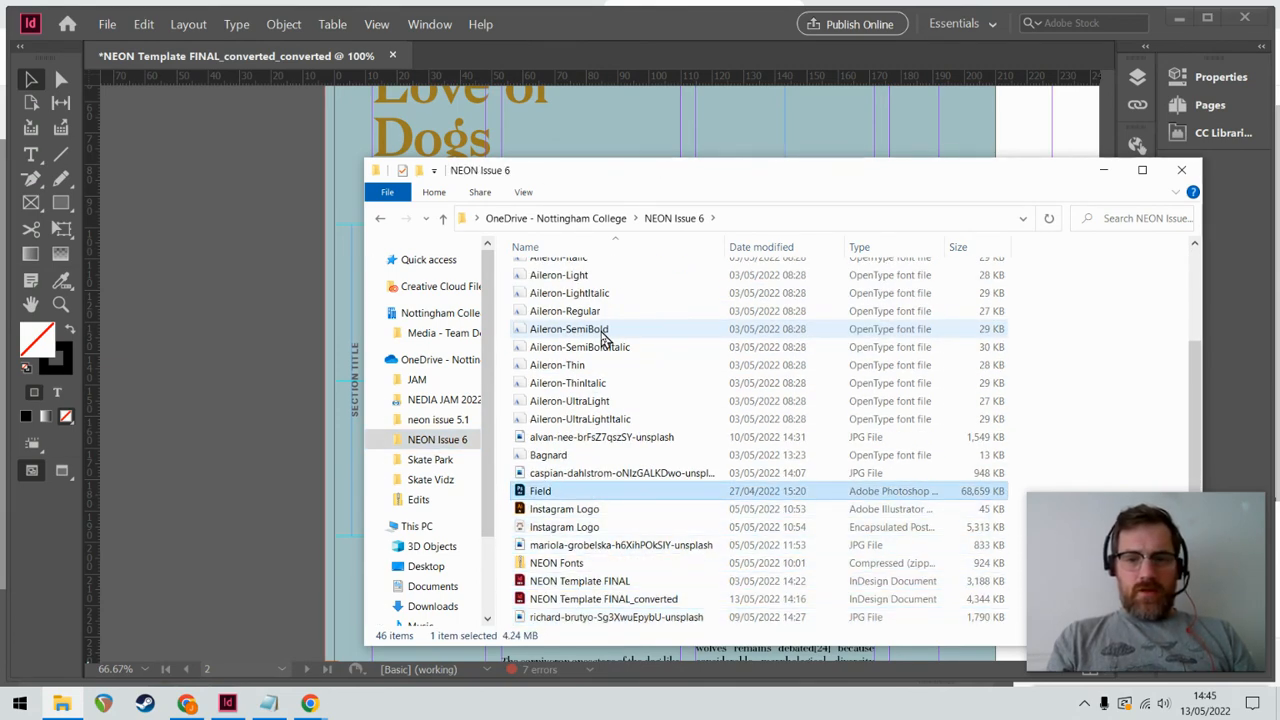
{"action": "key", "text": "Delete"}
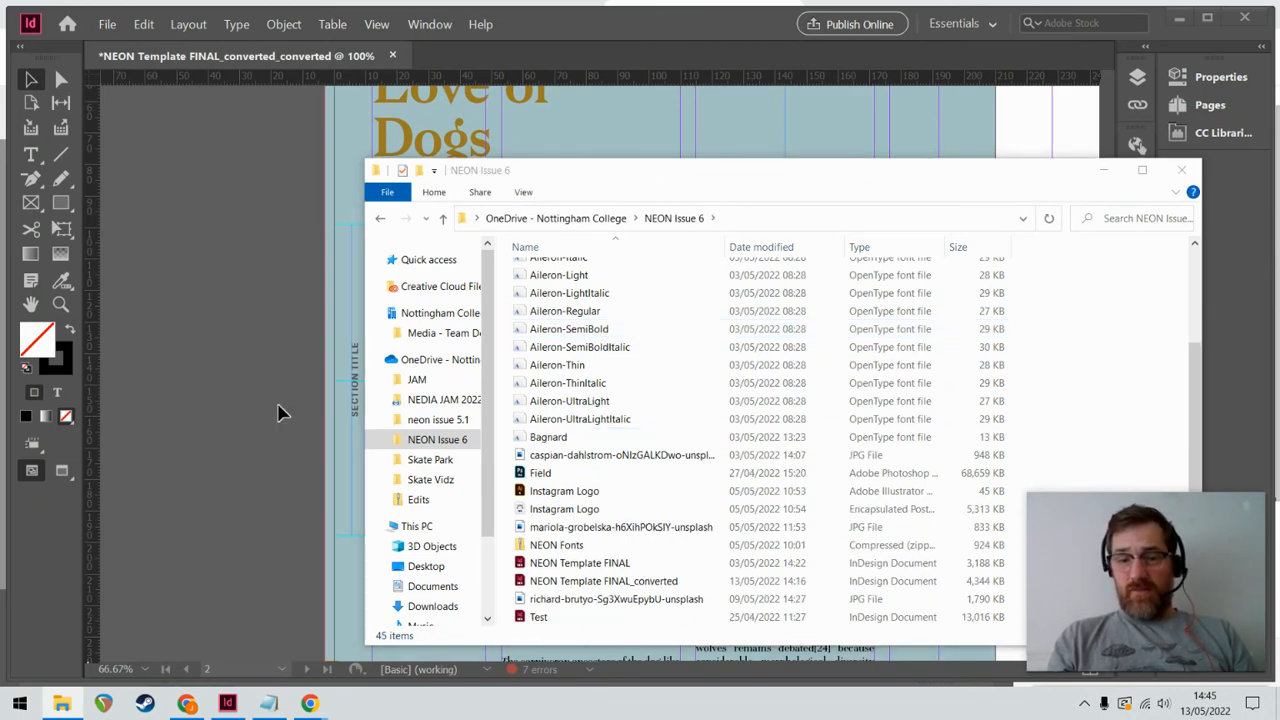
- Return to the InDesign layout and check the link status of the corgi photo on page 4
{"action": "left_click", "coordinate": [227, 703]}
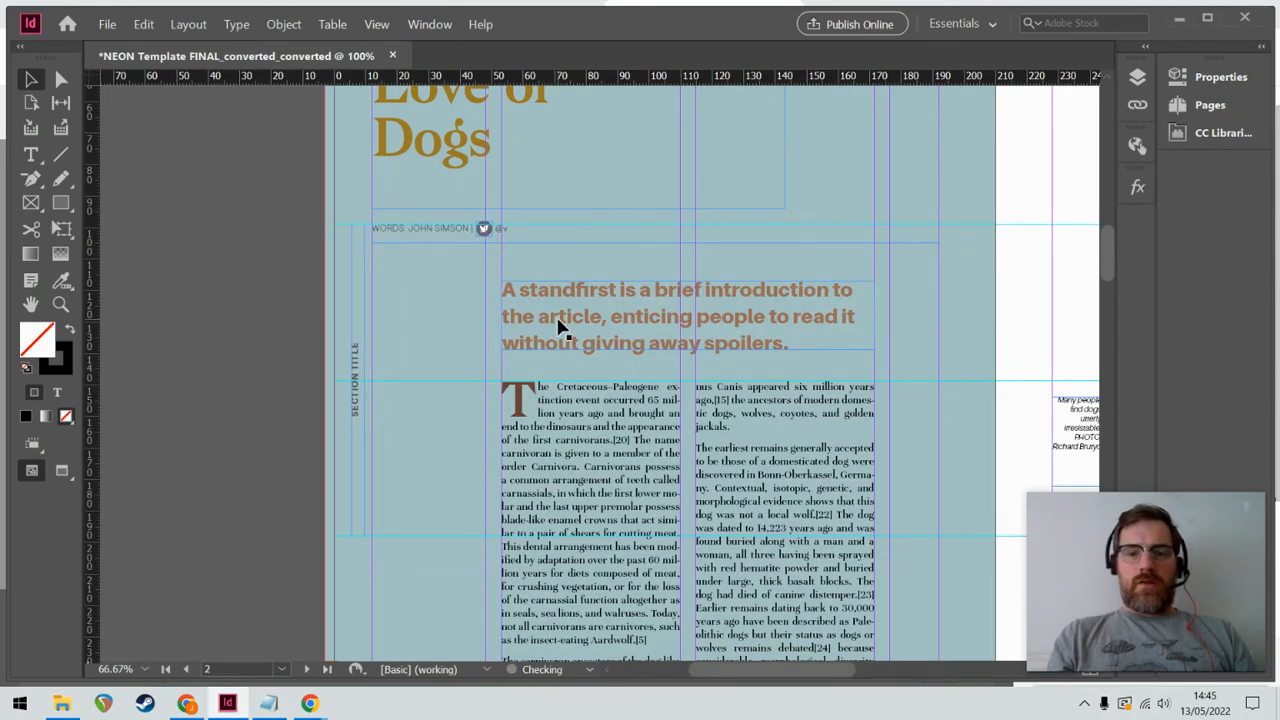
{"action": "scroll", "coordinate": [522, 375], "scroll_direction": "down", "scroll_amount": 5}
{"action": "scroll", "coordinate": [522, 372], "scroll_direction": "down", "scroll_amount": 4}
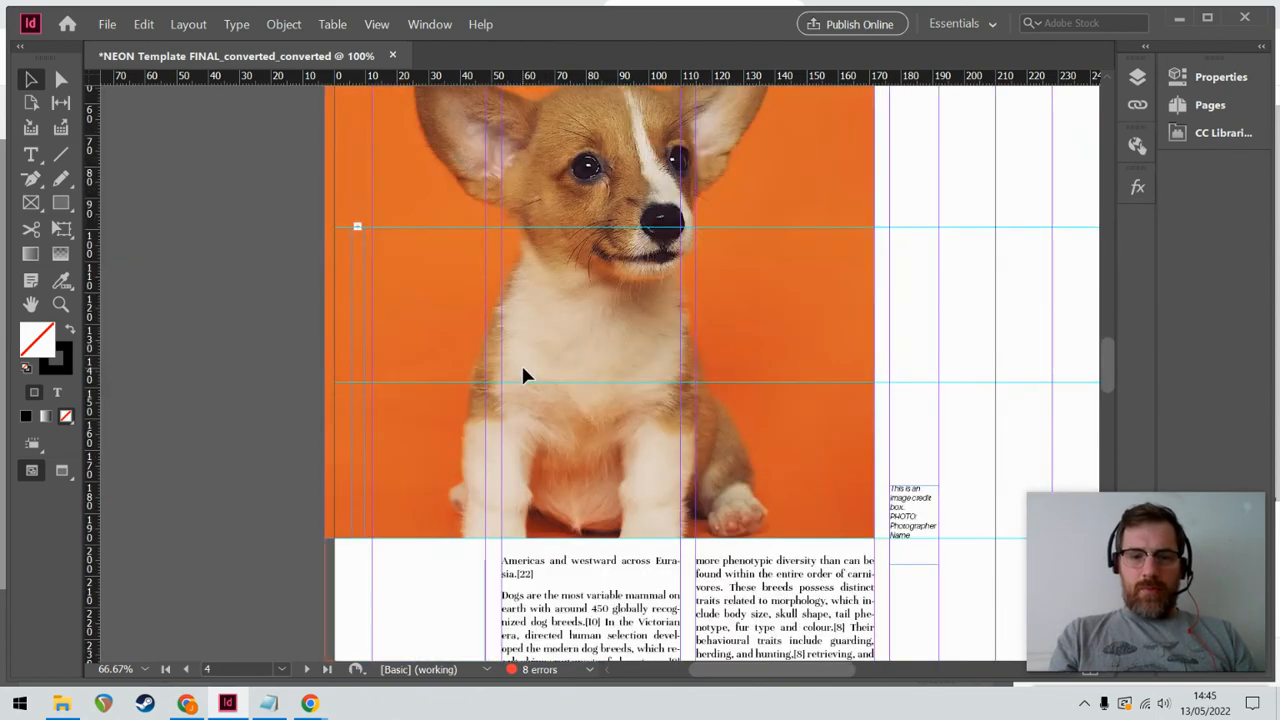
{"action": "scroll", "coordinate": [522, 372], "scroll_direction": "up", "scroll_amount": 4}
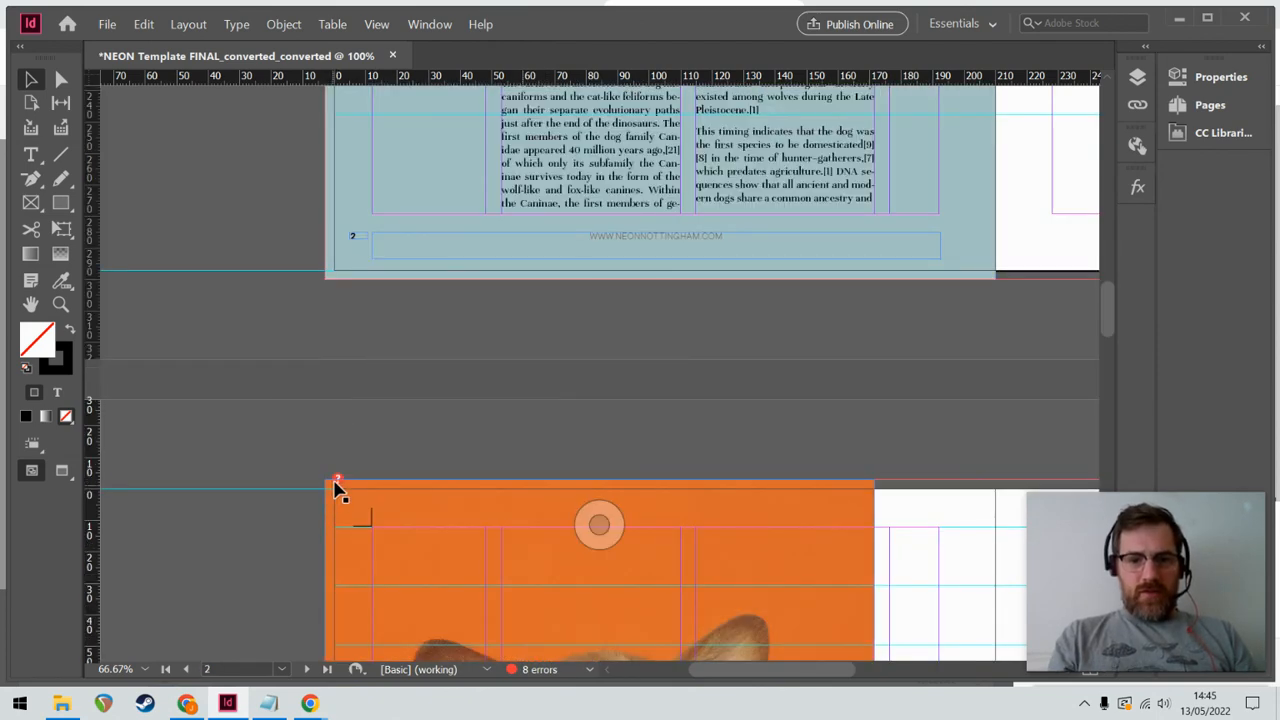
- Reopen Preflight for the document and expand the LINKS error category
{"action": "left_click", "coordinate": [587, 669]}
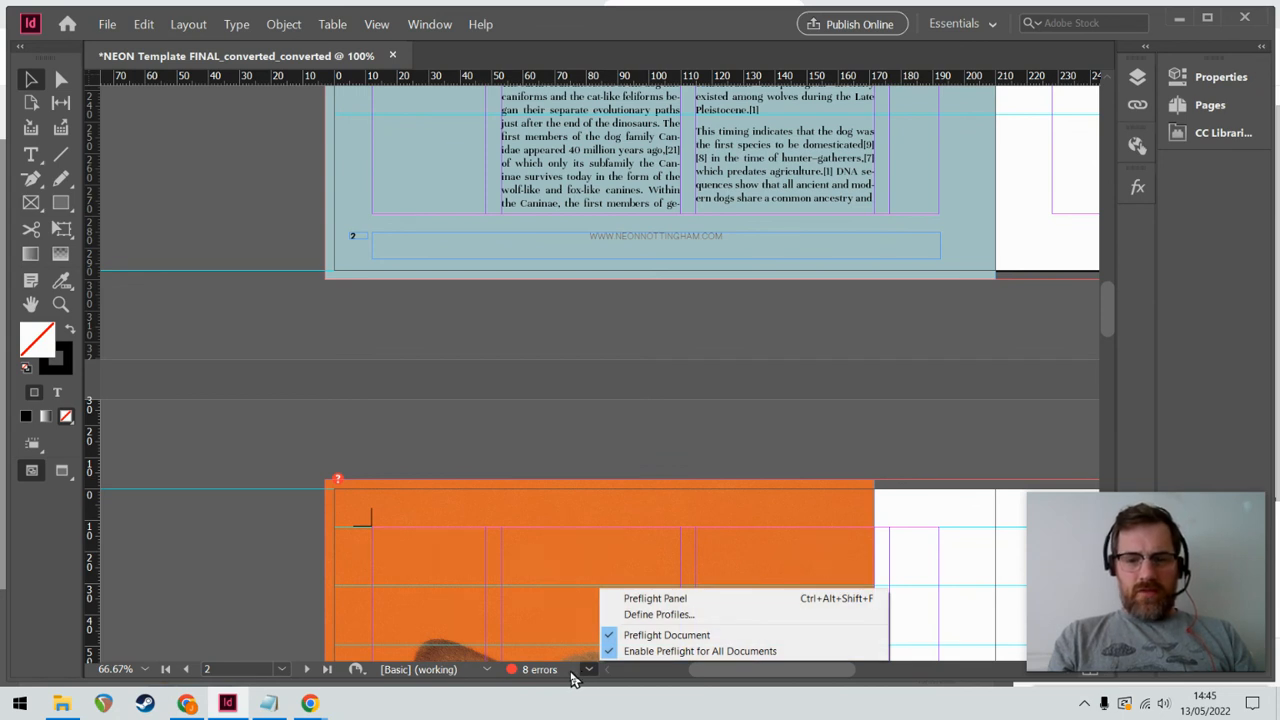
{"action": "left_click", "coordinate": [660, 599]}
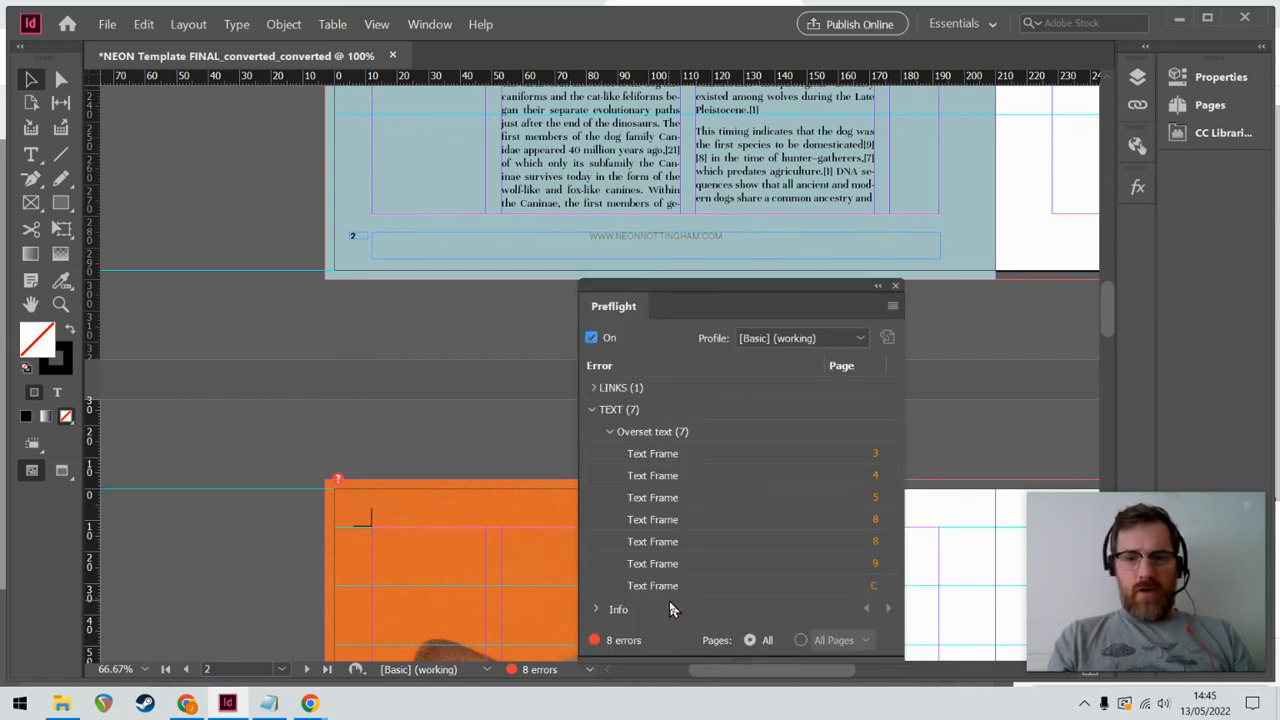
{"action": "left_click", "coordinate": [594, 392]}
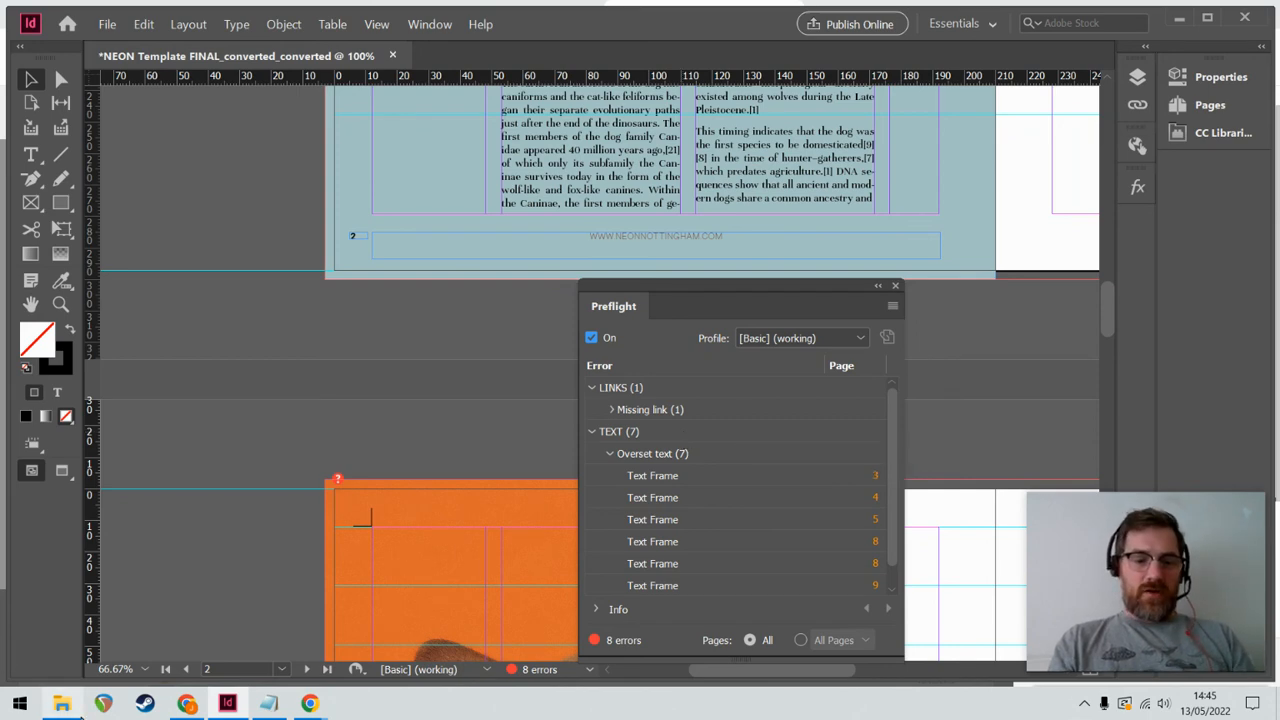
- Switch back to the NEON Issue 6 folder in File Explorer
{"action": "left_click", "coordinate": [62, 704]}
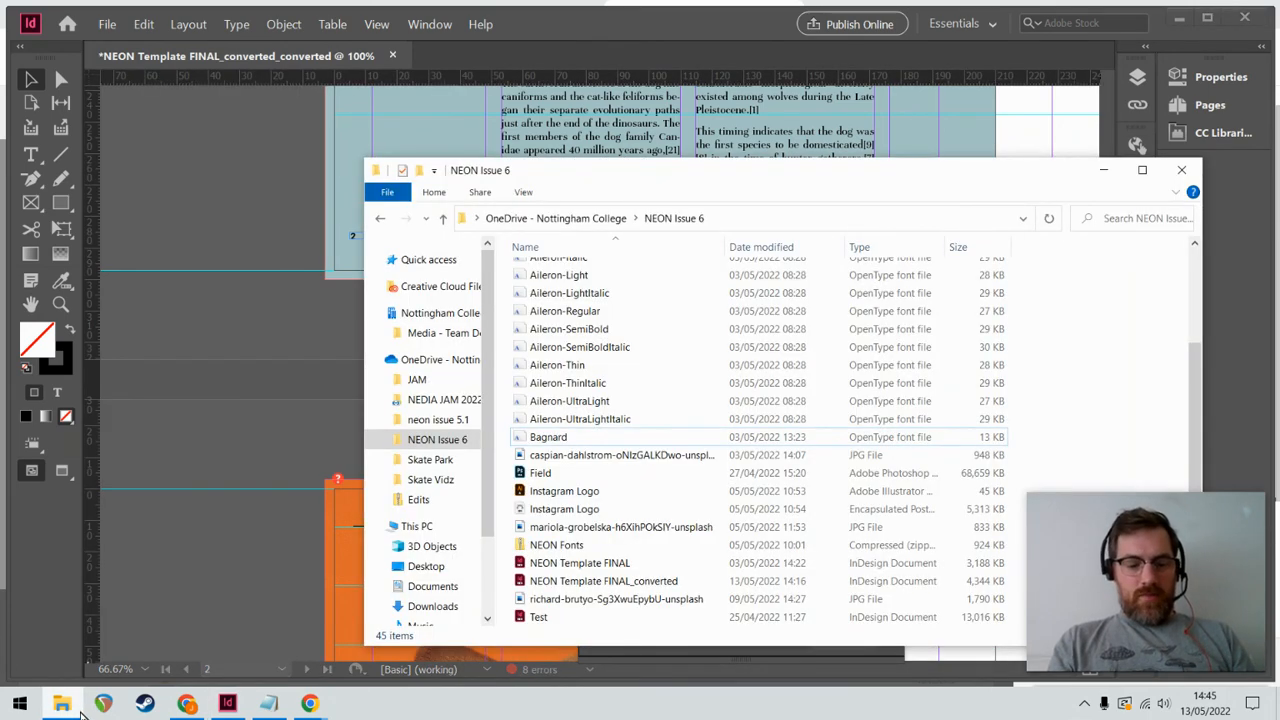